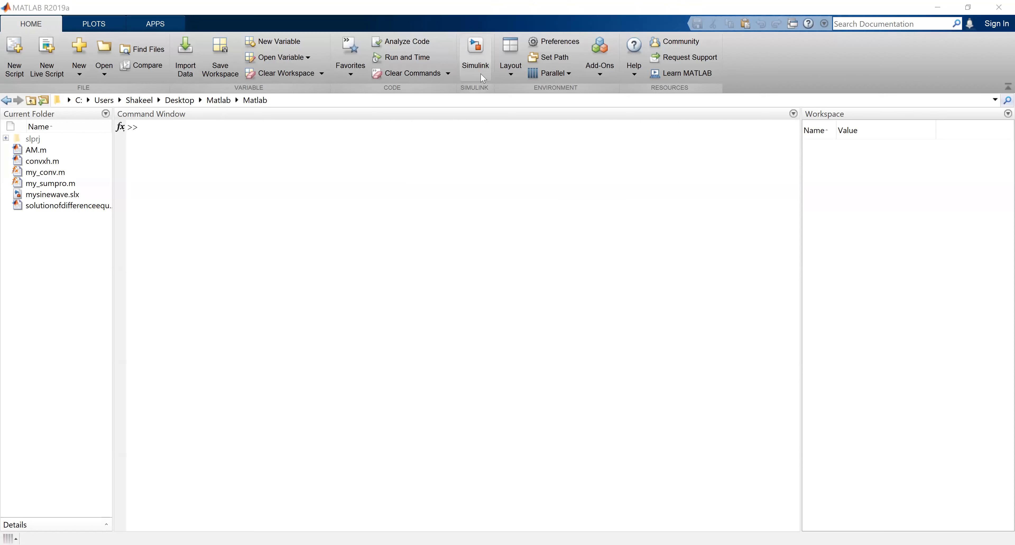
# - Start Simulink with a blank model and open the Library Browser
pyautogui.click(483, 78)
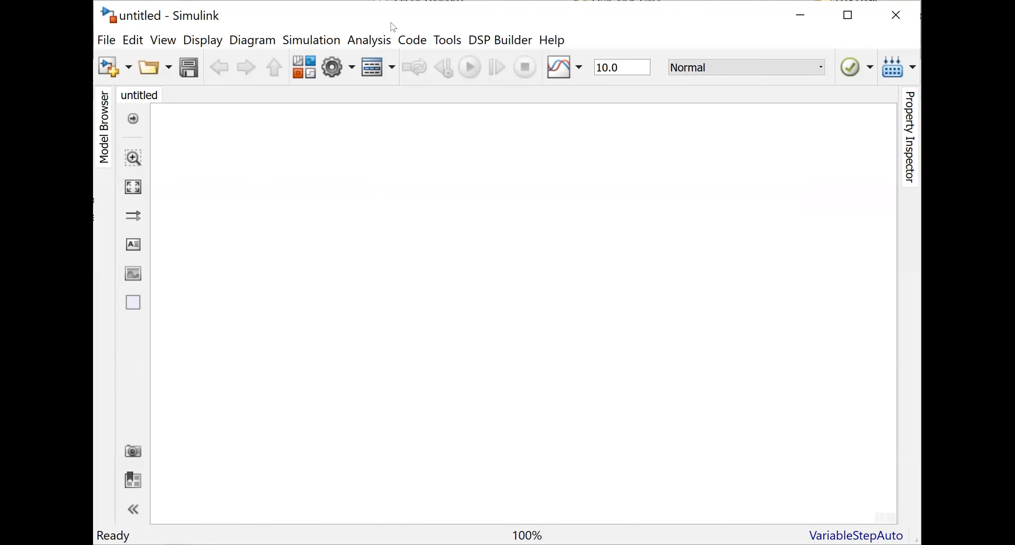
pyautogui.click(303, 82)
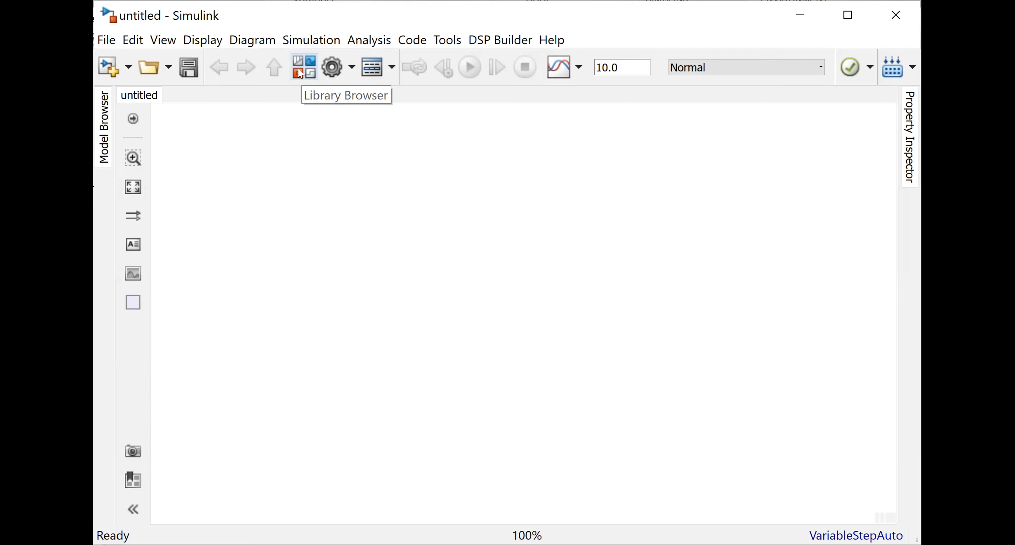
pyautogui.click(301, 74)
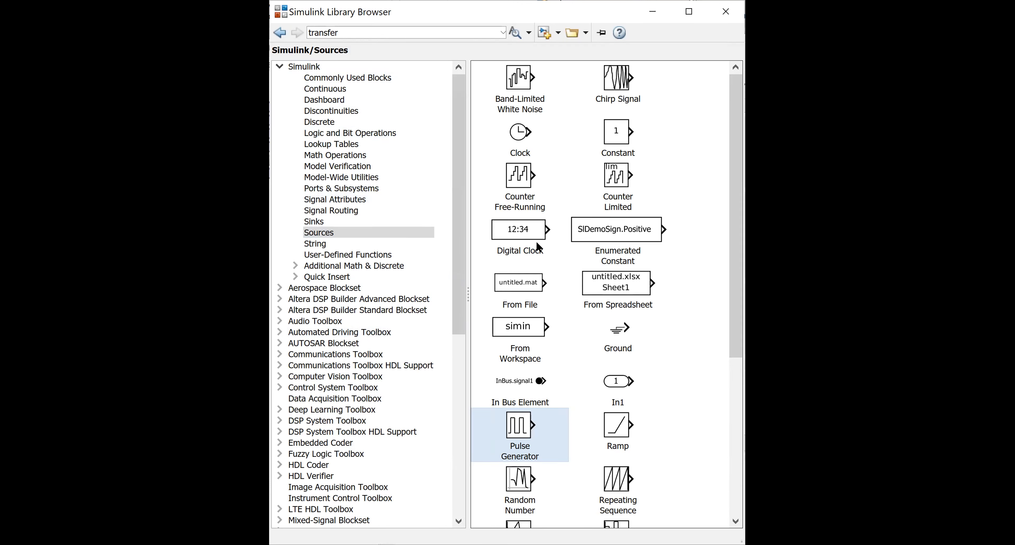
# - Search the block library for "sine wave" and add the Simulink Sources Sine Wave block to the untitled model
pyautogui.click(279, 66)
pyautogui.doubleClick(357, 32)
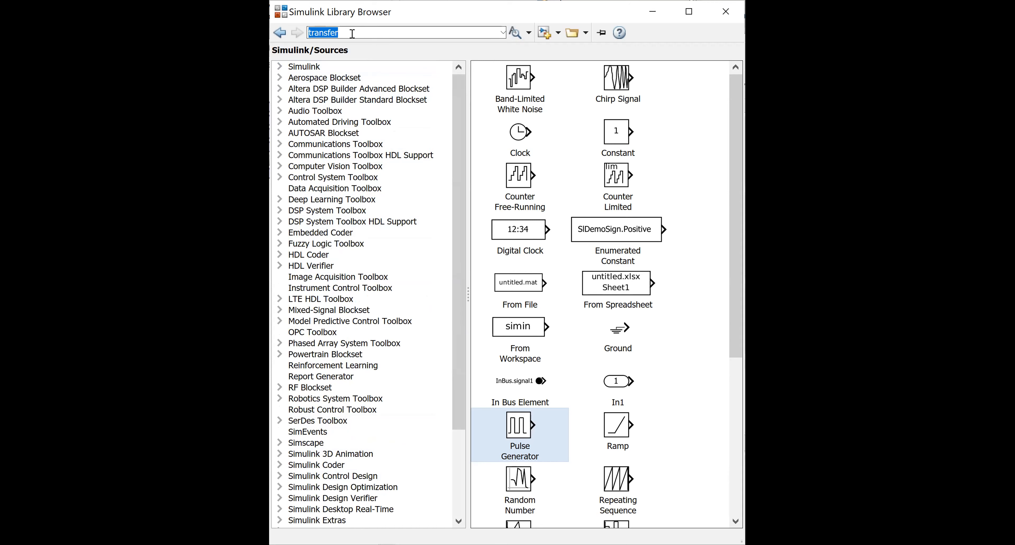
pyautogui.write('sine')
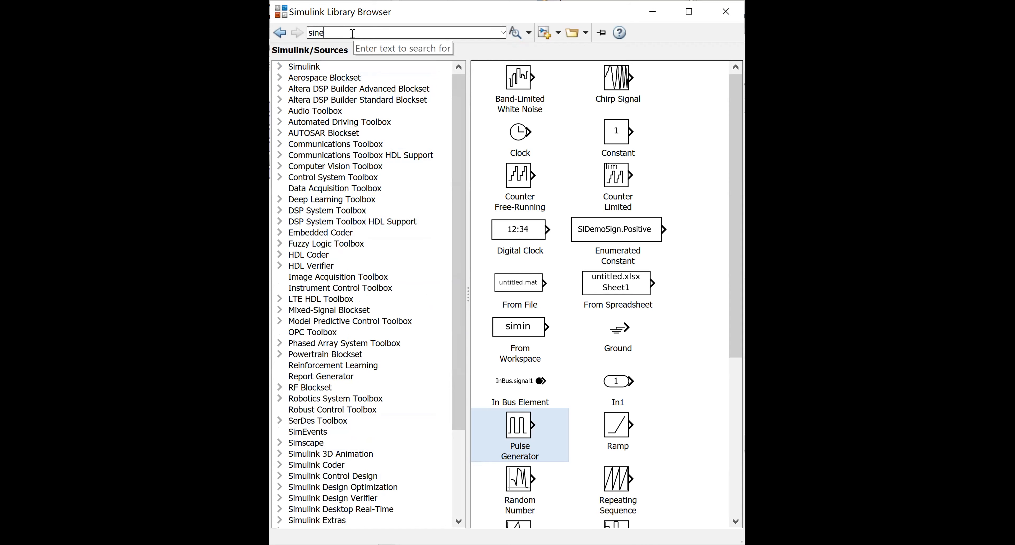
pyautogui.write(' wave')
pyautogui.click(516, 34)
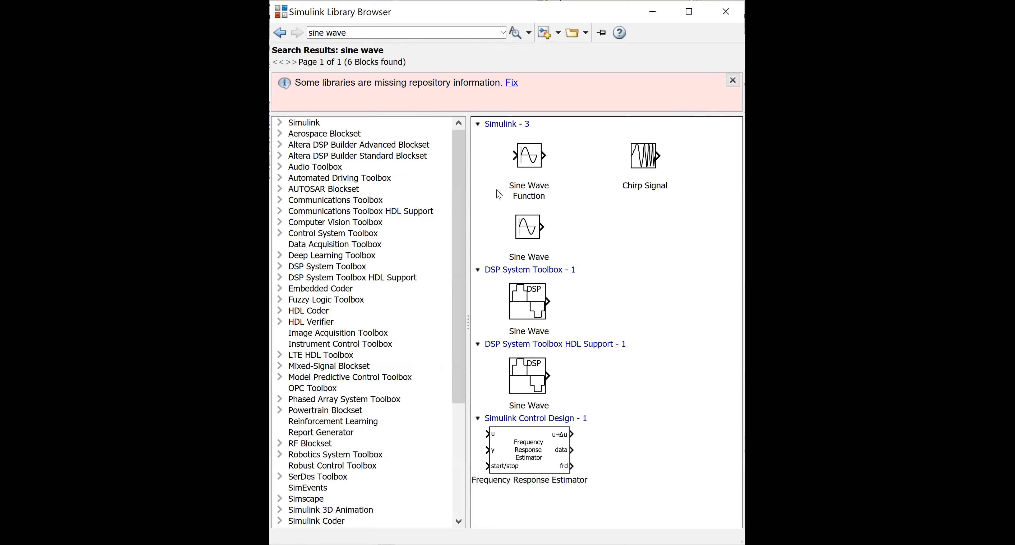
pyautogui.click(281, 123)
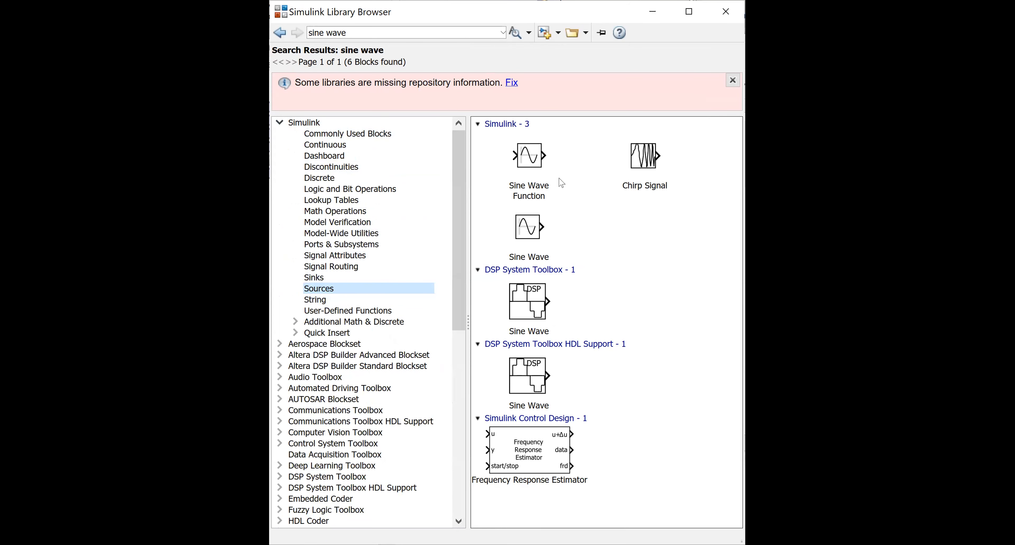
pyautogui.click(519, 234)
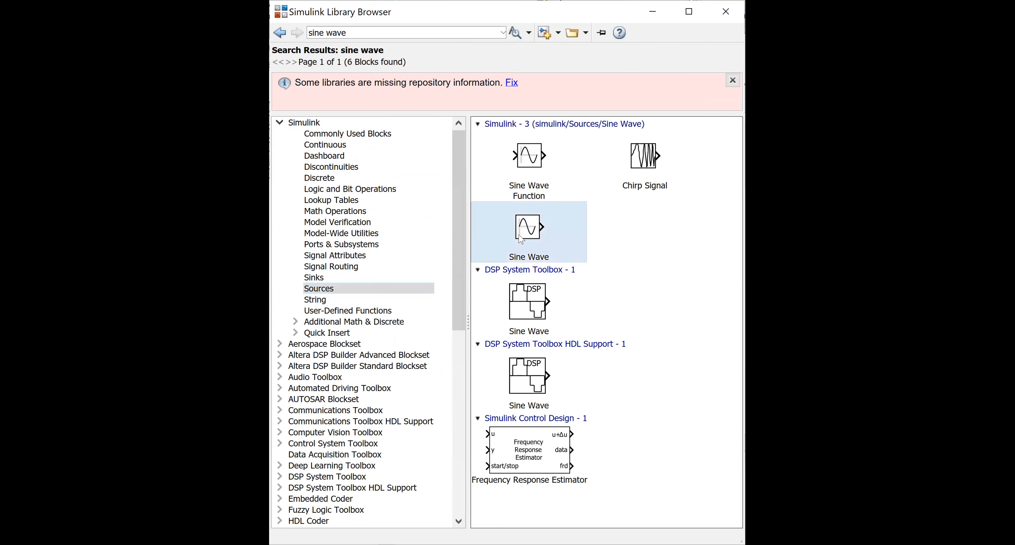
pyautogui.rightClick(520, 236)
pyautogui.click(543, 248)
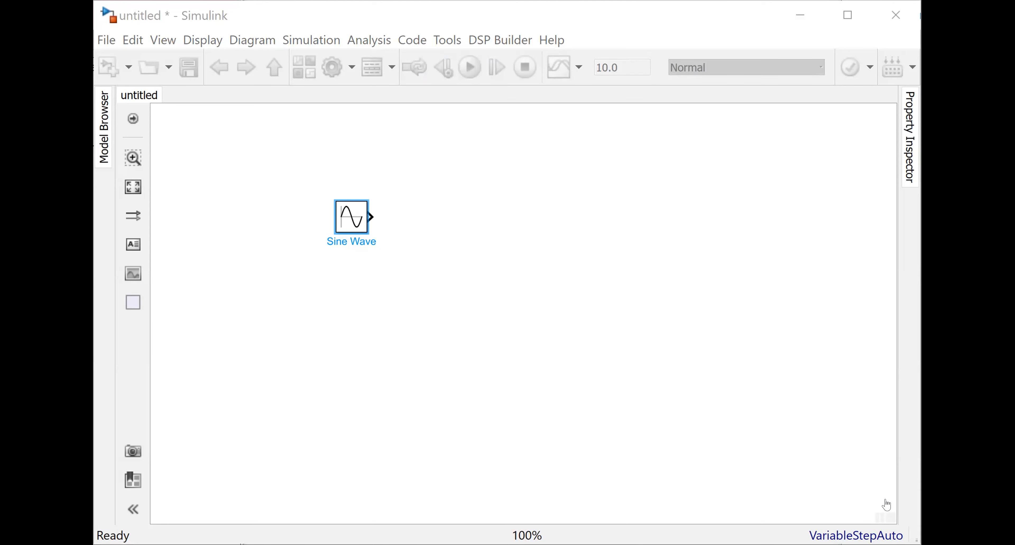
# - Add a Derivative block from the Simulink Continuous library and place it in line to the right of the Sine Wave block
pyautogui.hotkey('alt', 'Tab')
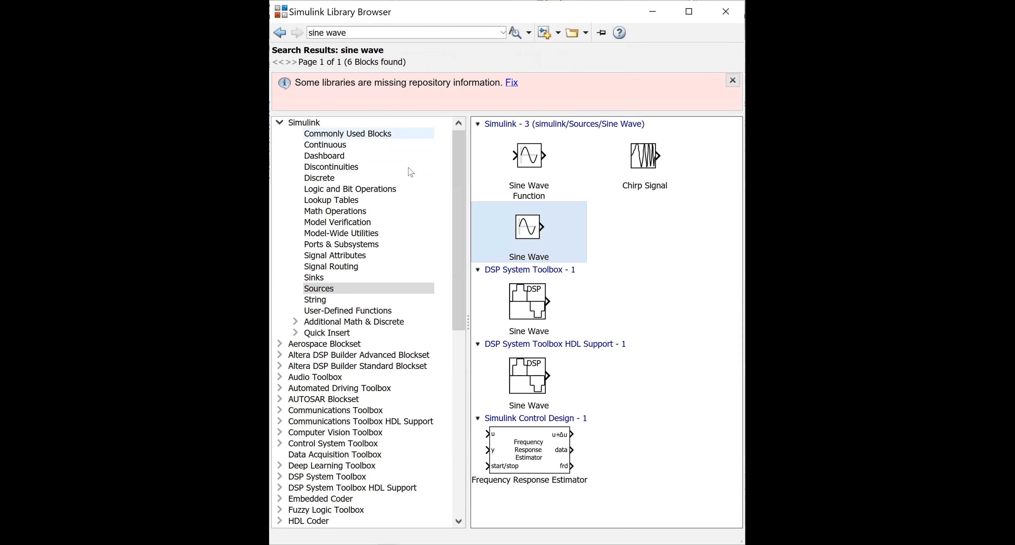
pyautogui.tripleClick(361, 31)
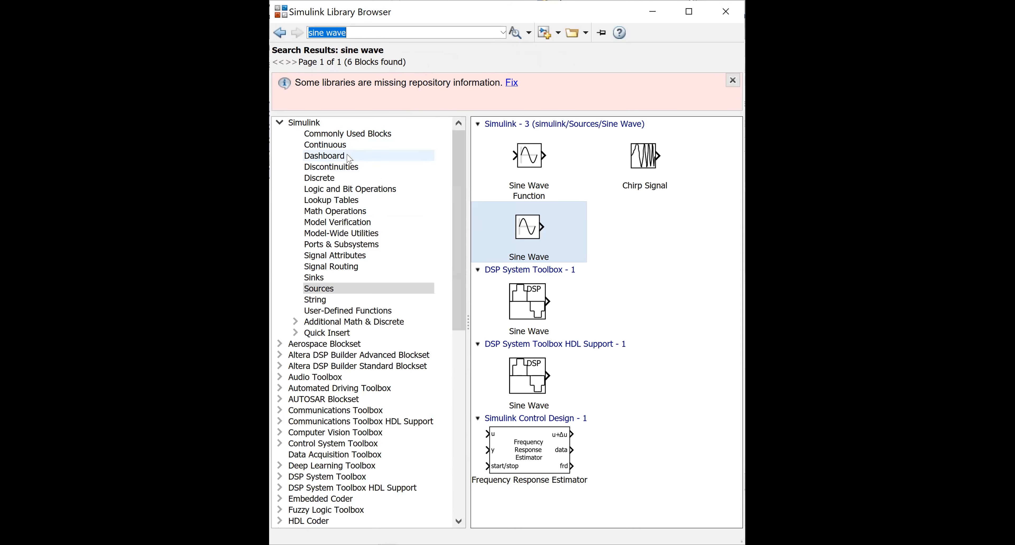
pyautogui.click(341, 136)
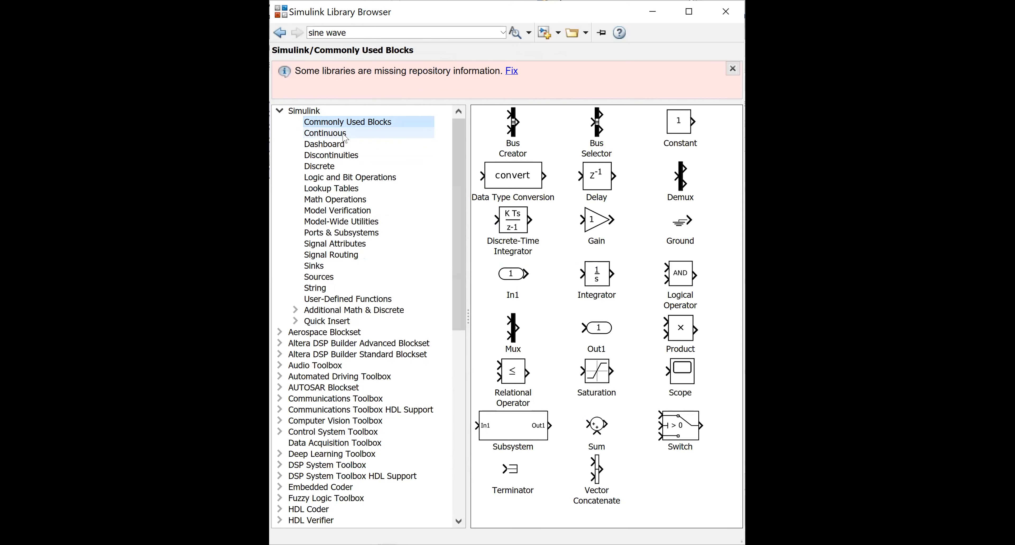
pyautogui.click(325, 137)
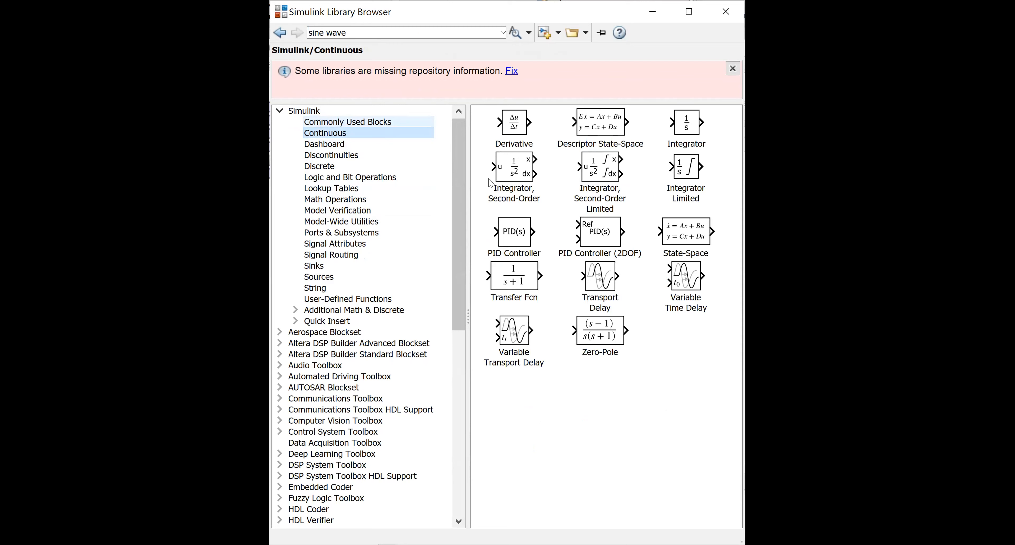
pyautogui.click(512, 132)
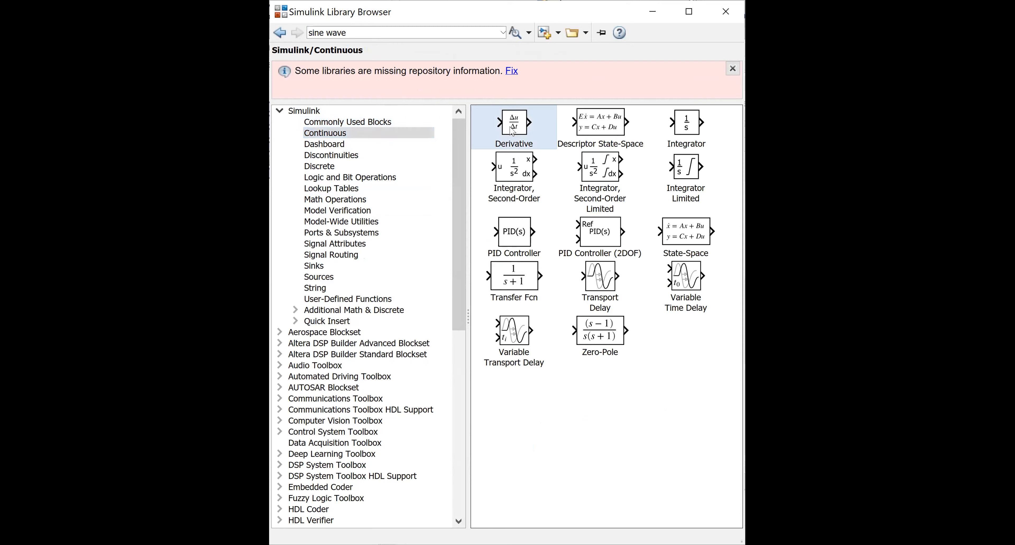
pyautogui.rightClick(513, 132)
pyautogui.click(533, 135)
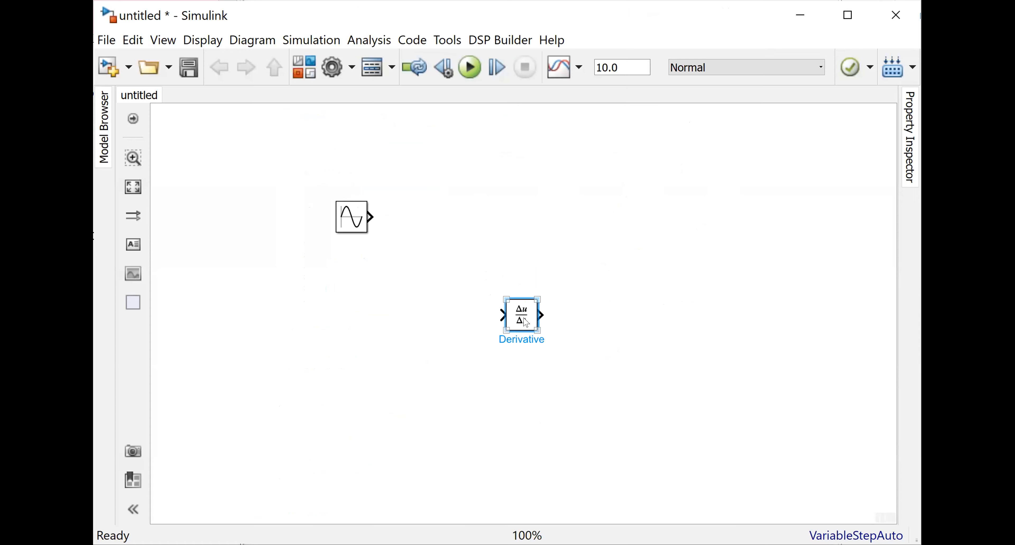
pyautogui.moveTo(526, 322); pyautogui.dragTo(490, 224)
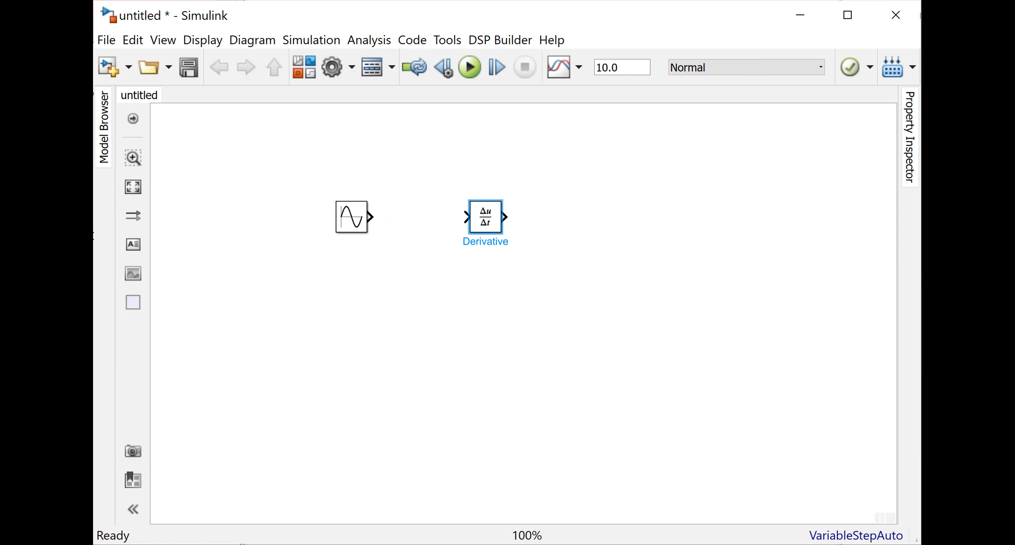
# - Add a Scope block from the Simulink Sinks library and place it in line to the right of the Derivative block
pyautogui.hotkey('alt', 'Tab')
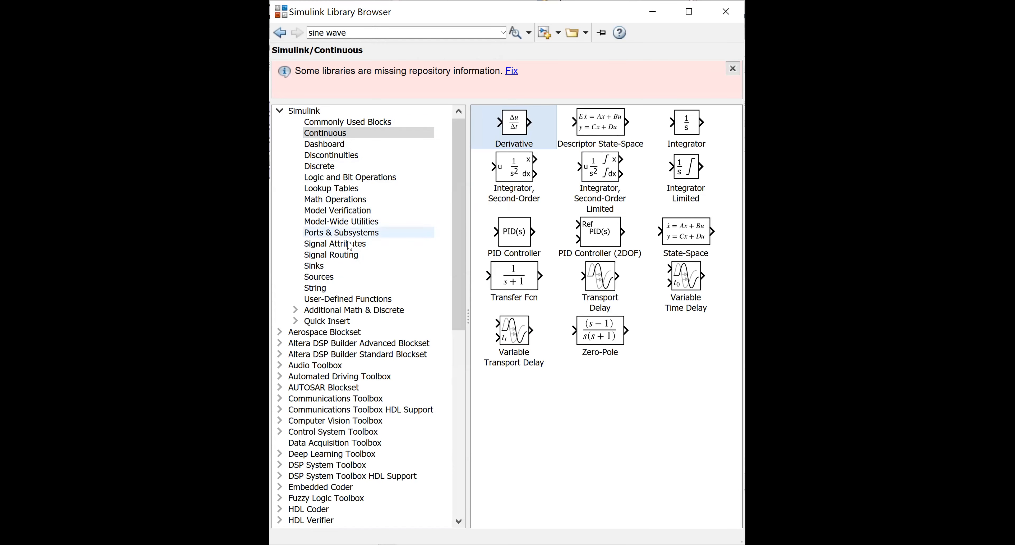
pyautogui.click(321, 266)
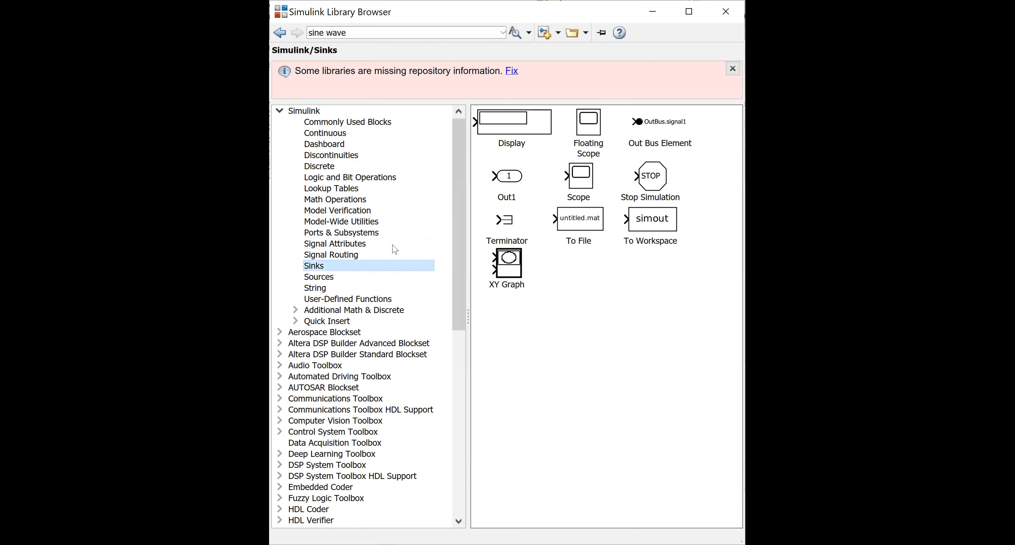
pyautogui.rightClick(577, 175)
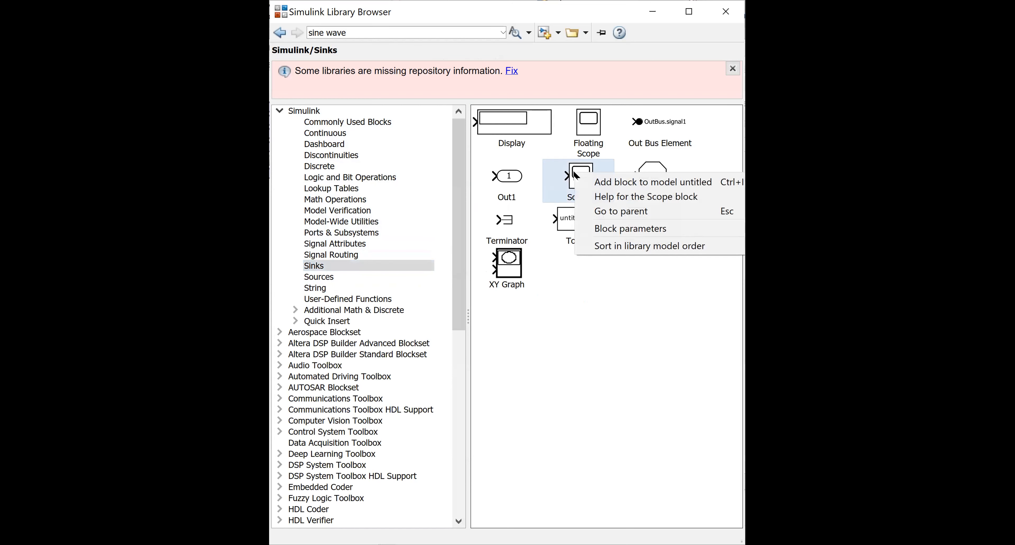
pyautogui.click(615, 185)
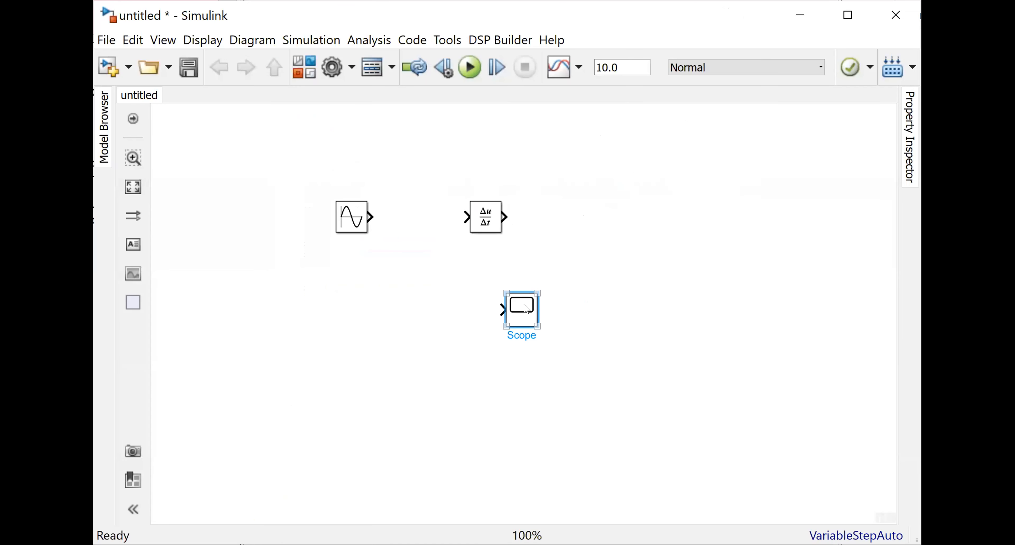
pyautogui.moveTo(529, 311); pyautogui.dragTo(623, 205)
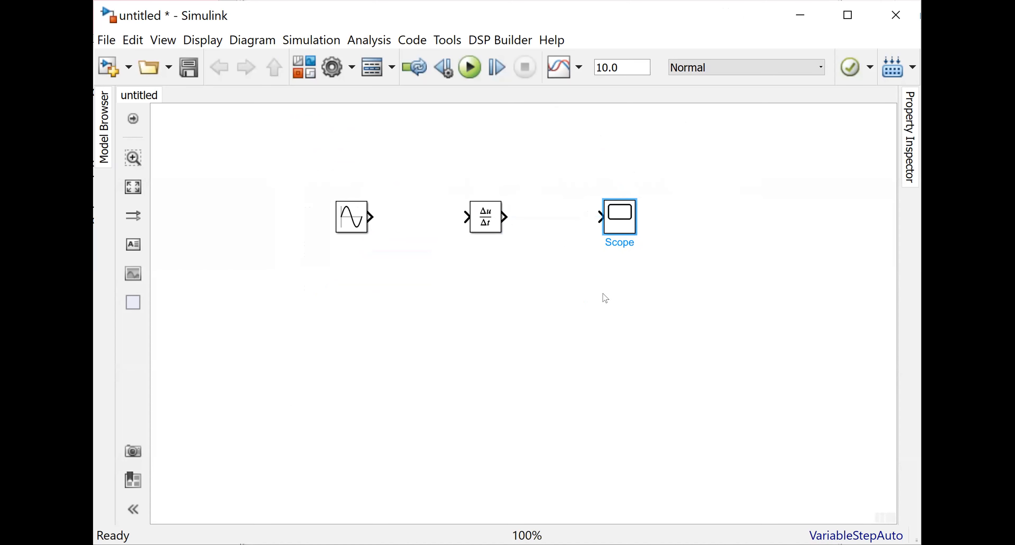
# - Connect the Sine Wave block's output to the Derivative block's input
pyautogui.moveTo(368, 212); pyautogui.dragTo(467, 217)
pyautogui.click(501, 207)
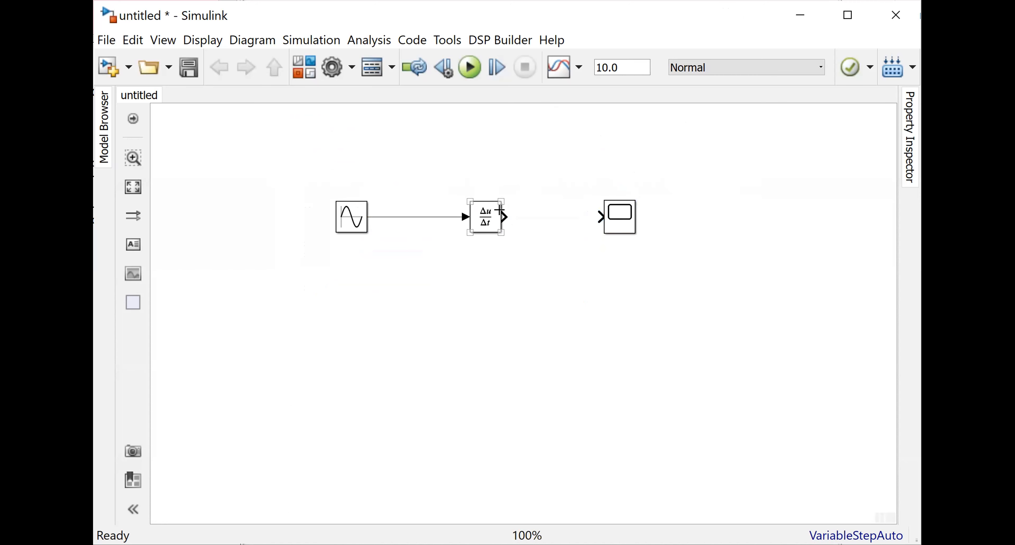
pyautogui.click(619, 217)
# - Maximize the model window and set the Scope block's number of input ports to 2
pyautogui.click(624, 225)
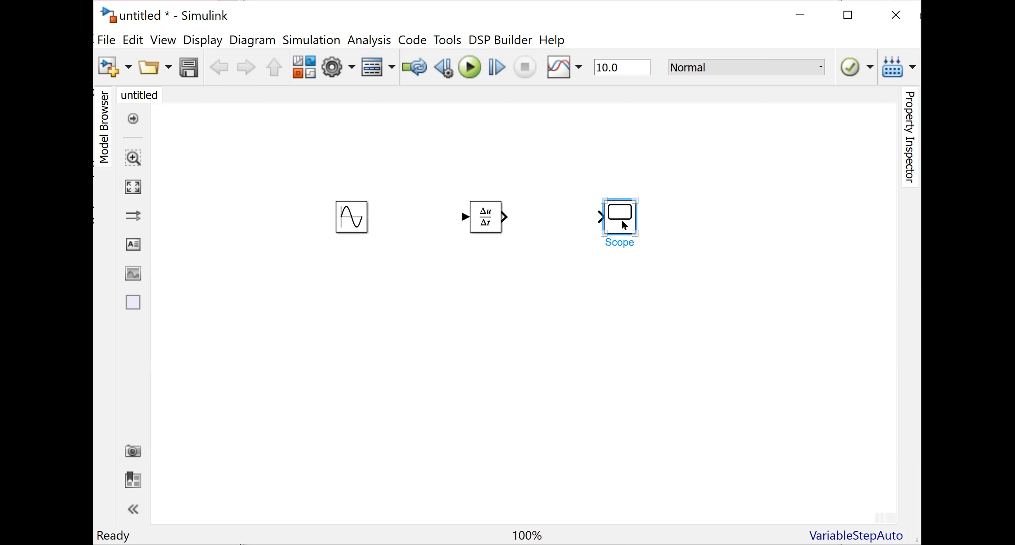
pyautogui.rightClick(624, 225)
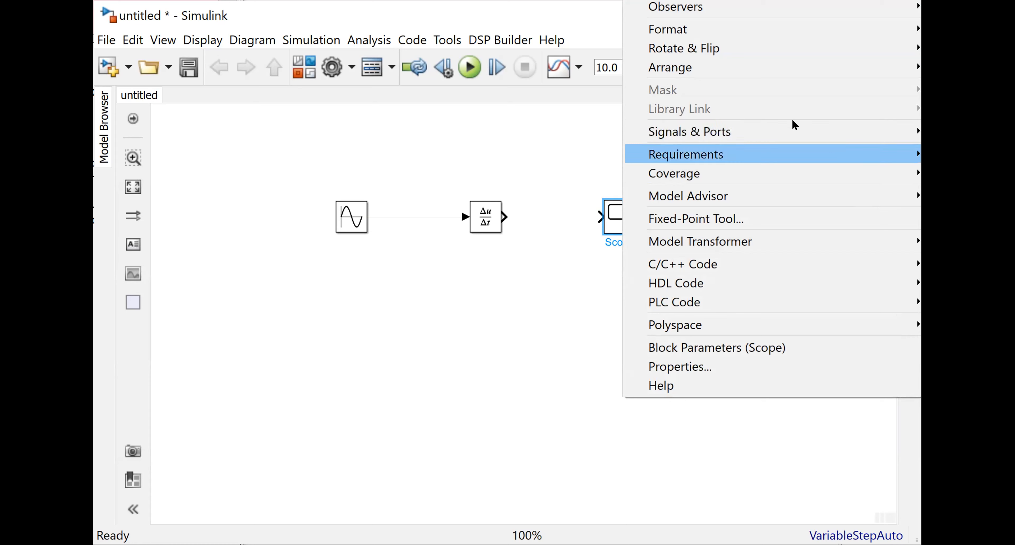
pyautogui.click(561, 17)
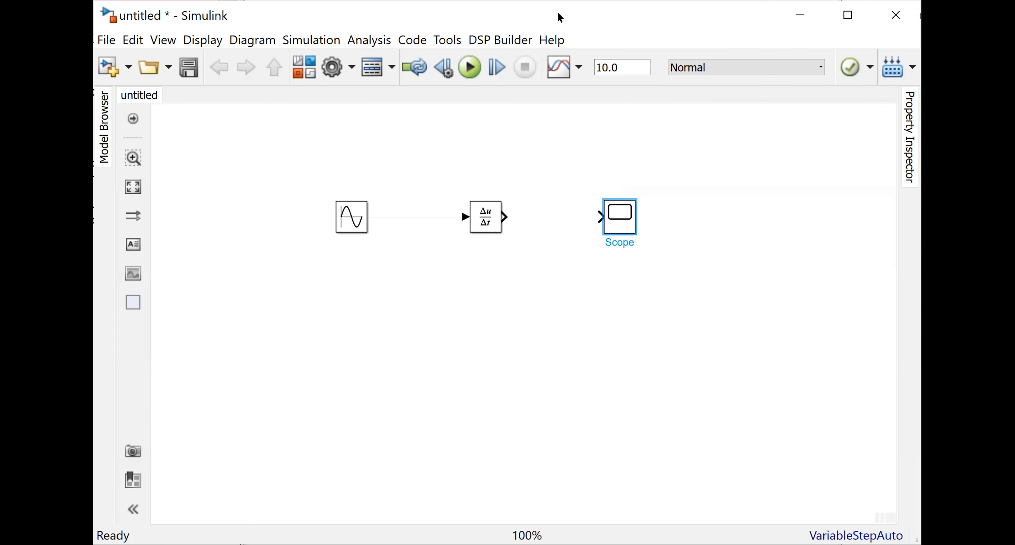
pyautogui.doubleClick(561, 18)
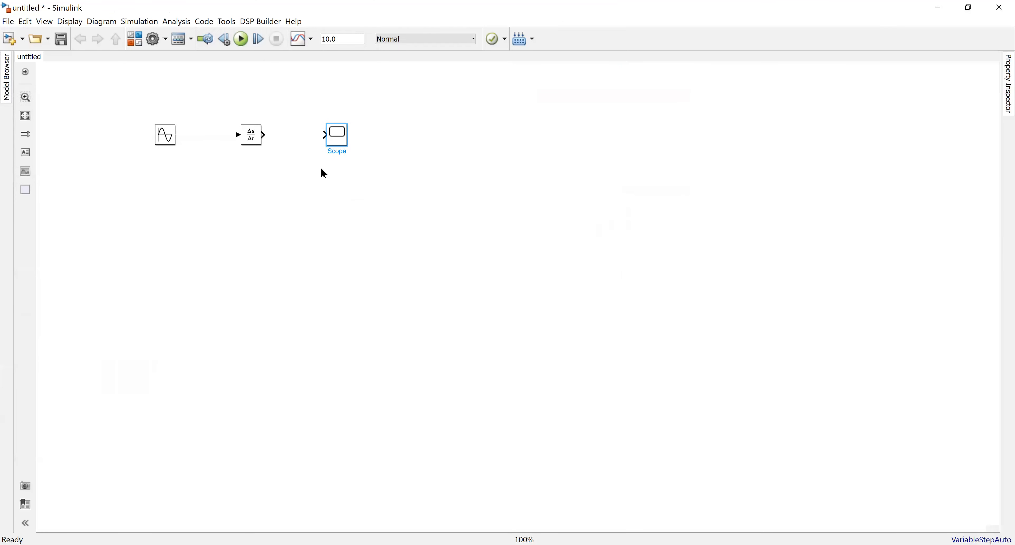
pyautogui.rightClick(339, 130)
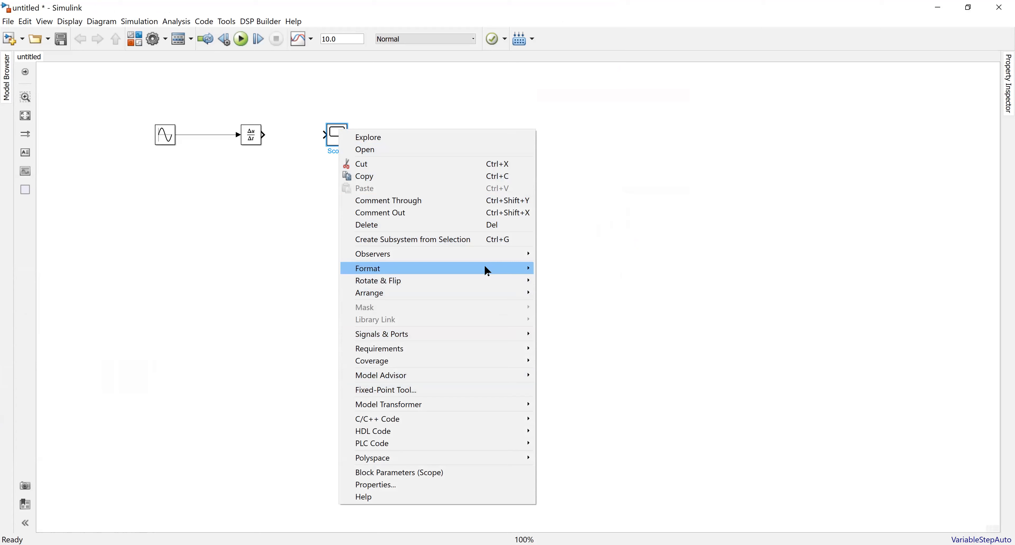
pyautogui.moveTo(513, 334)
pyautogui.moveTo(558, 339)
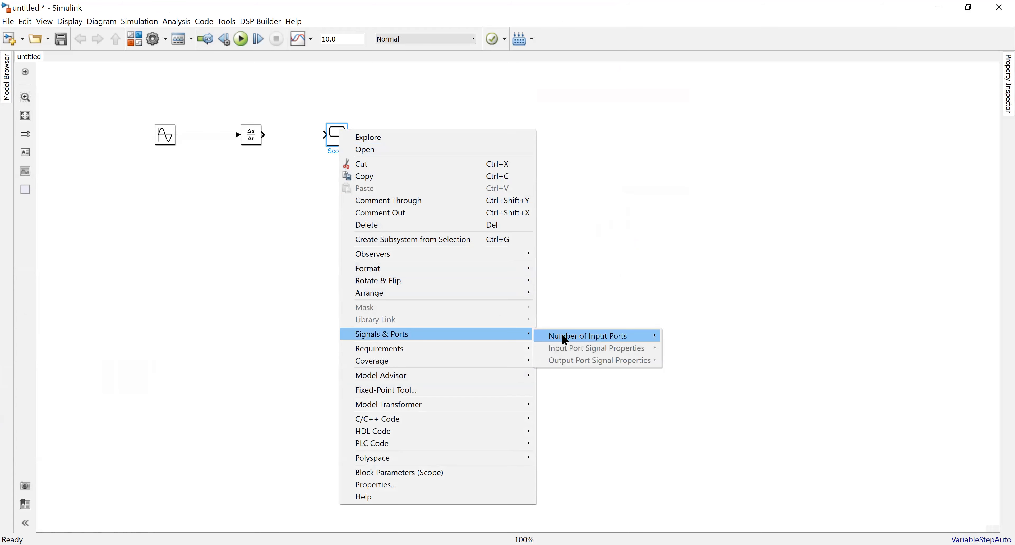
pyautogui.click(676, 349)
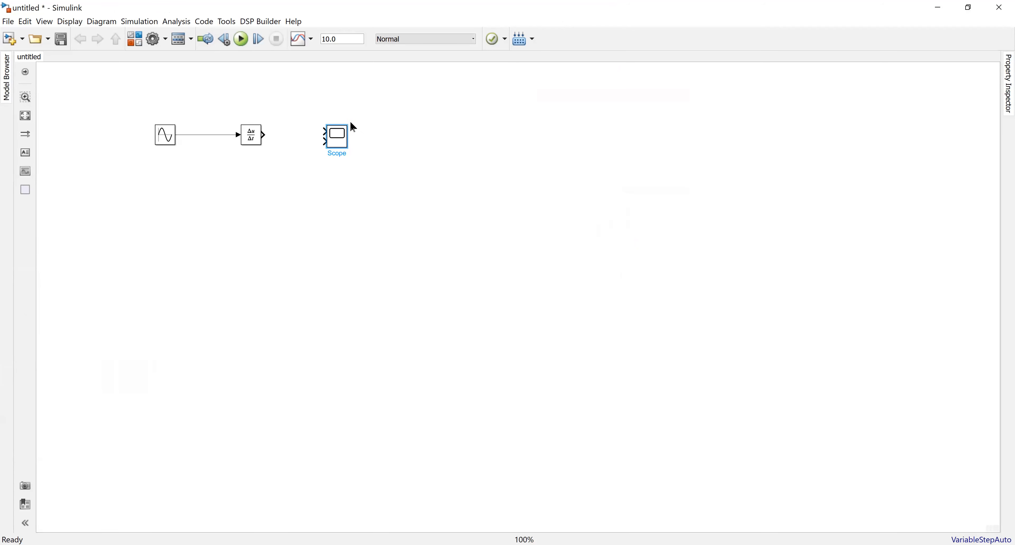
# - Branch the sine signal to the Scope's first input and connect the Derivative output to its second input
pyautogui.moveTo(334, 133)
pyautogui.mouseDown()
pyautogui.moveTo(346, 120)
pyautogui.moveTo(229, 118)
pyautogui.moveTo(206, 134)
pyautogui.mouseUp()
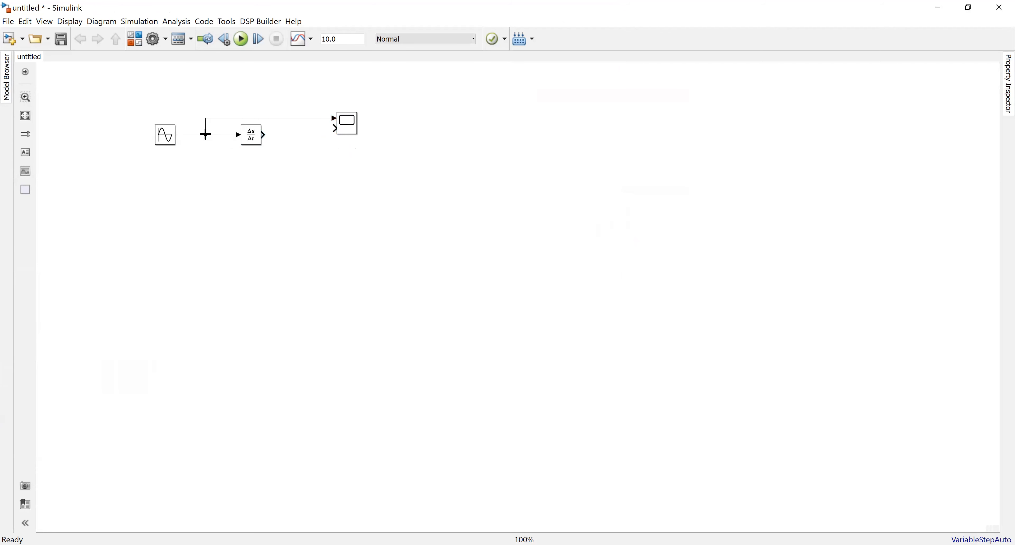
pyautogui.moveTo(267, 134)
pyautogui.mouseDown()
pyautogui.moveTo(335, 127)
pyautogui.moveTo(342, 140)
pyautogui.mouseUp()
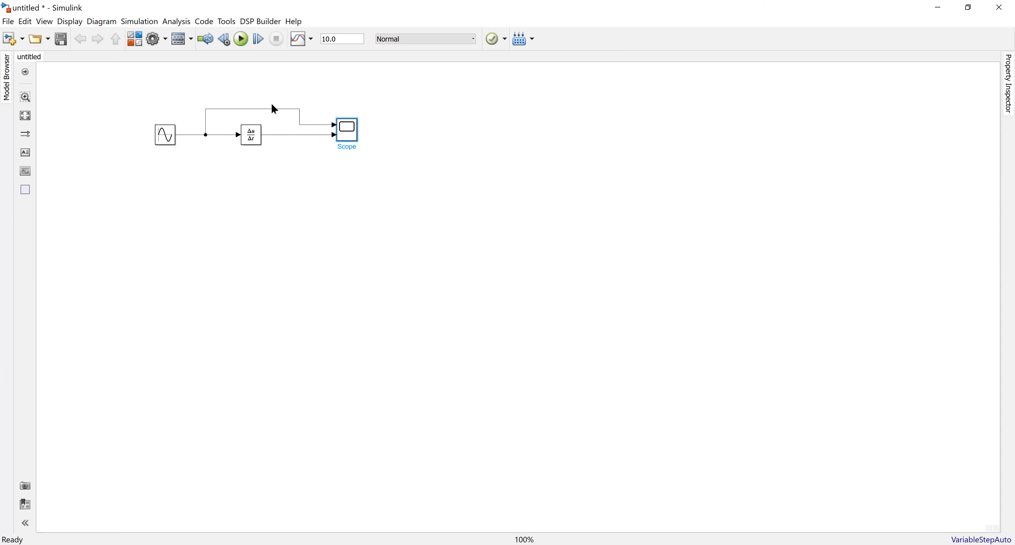
# - Label the branched sine signal line "Input" and the Derivative-to-Scope line "Output"
pyautogui.click(227, 108)
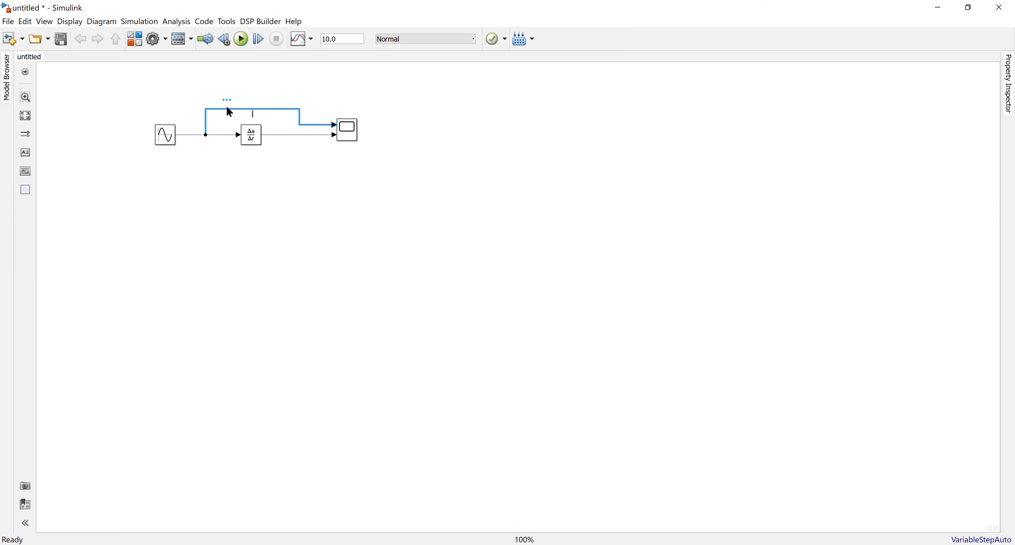
pyautogui.write('put')
pyautogui.click(283, 168)
pyautogui.click(286, 135)
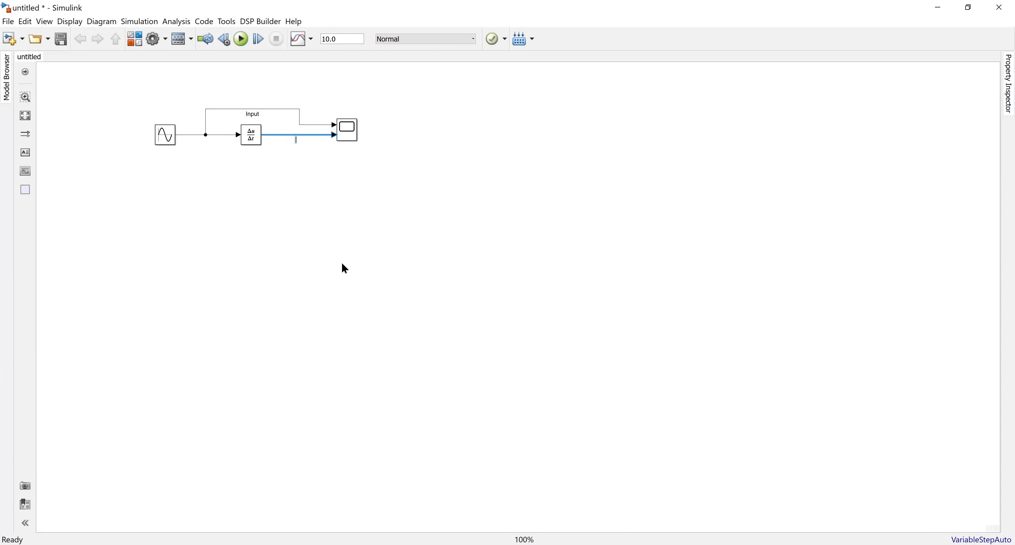
pyautogui.write('Output')
pyautogui.click(350, 193)
# - Run the simulation and open the Scope to view the input and output waveforms
pyautogui.click(243, 38)
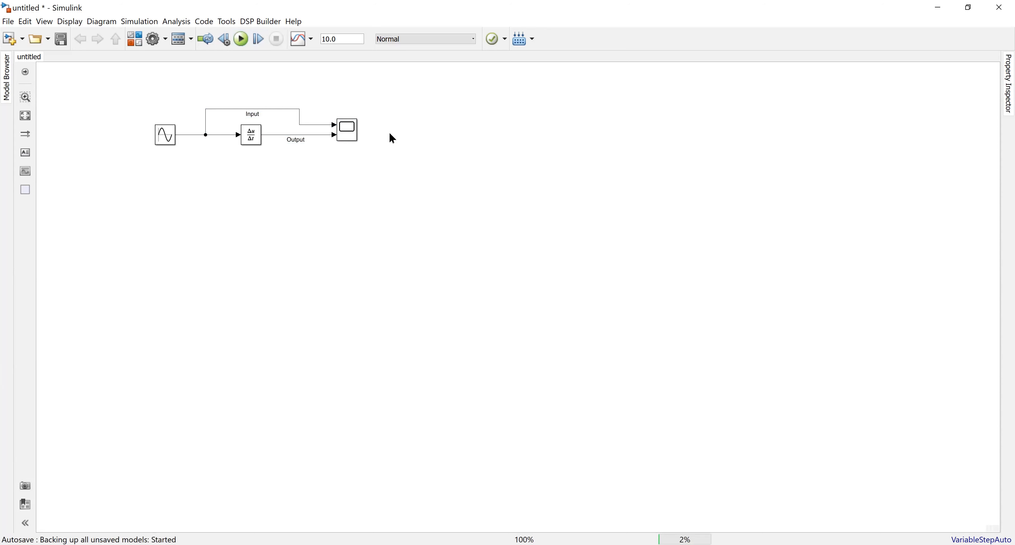
pyautogui.click(348, 127)
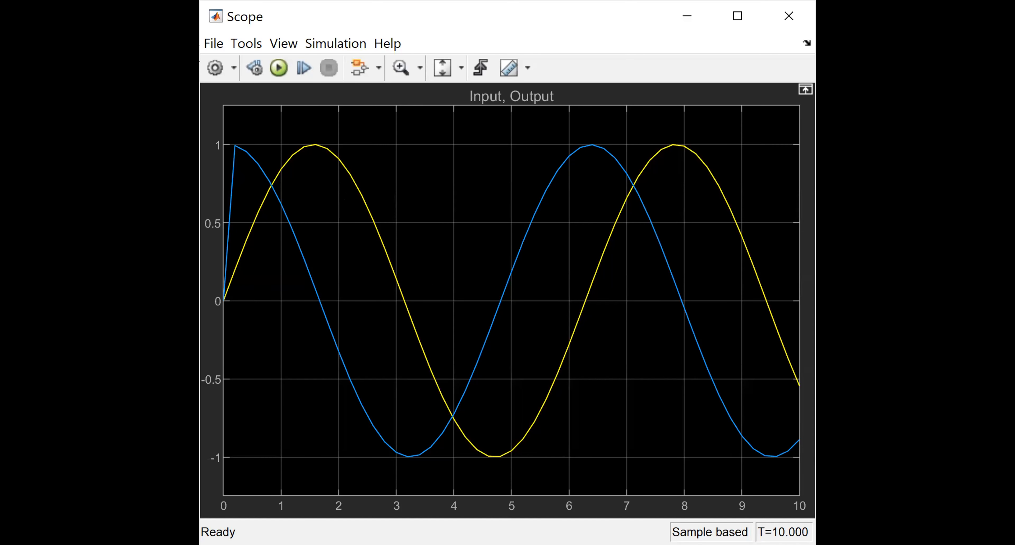
# - Enable the legend in the Scope's display configuration and apply the change
pyautogui.click(215, 68)
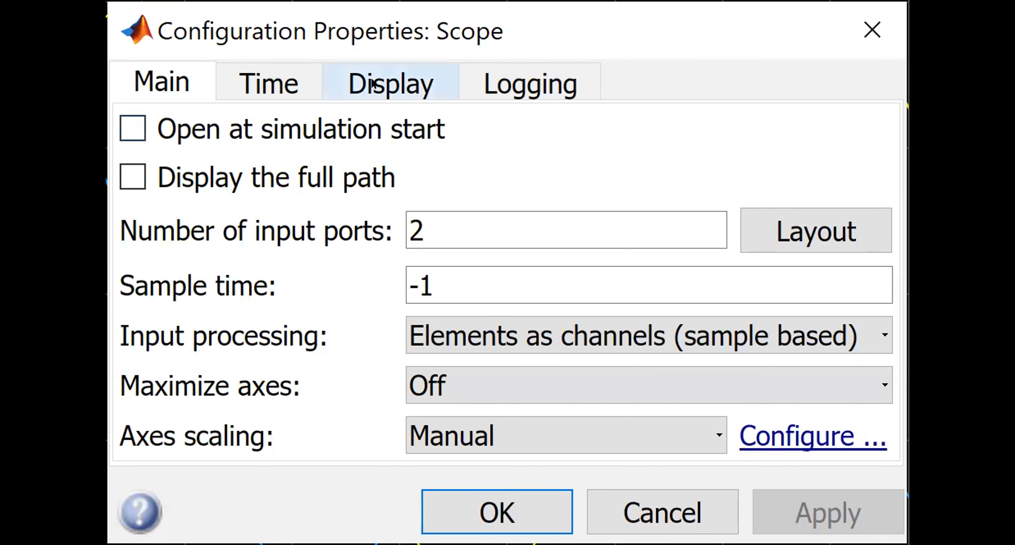
pyautogui.click(374, 82)
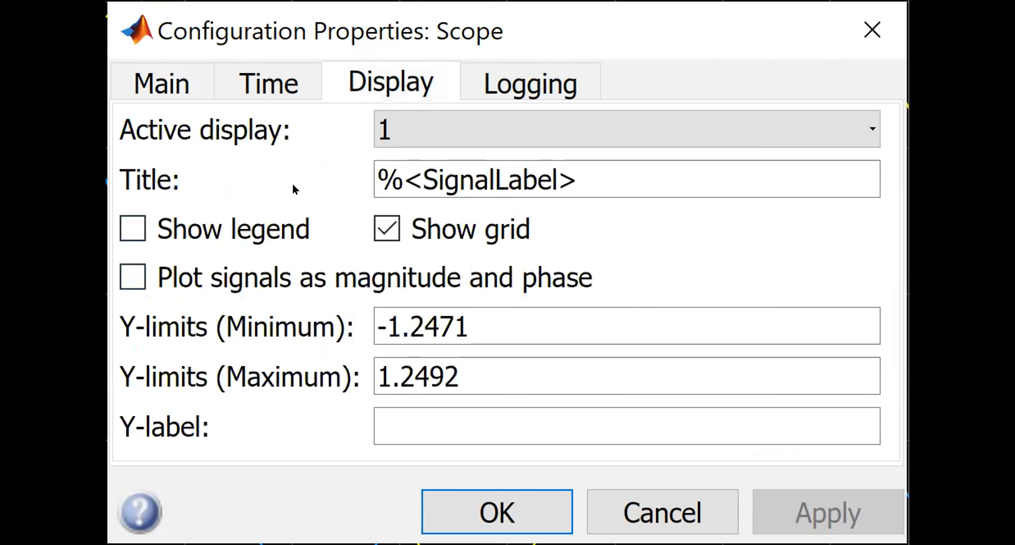
pyautogui.click(227, 228)
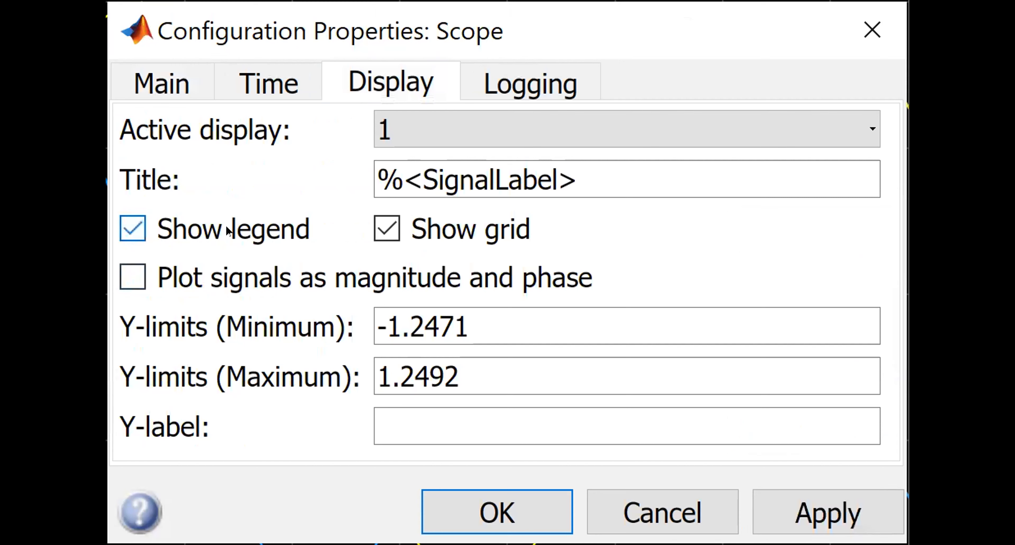
pyautogui.click(830, 506)
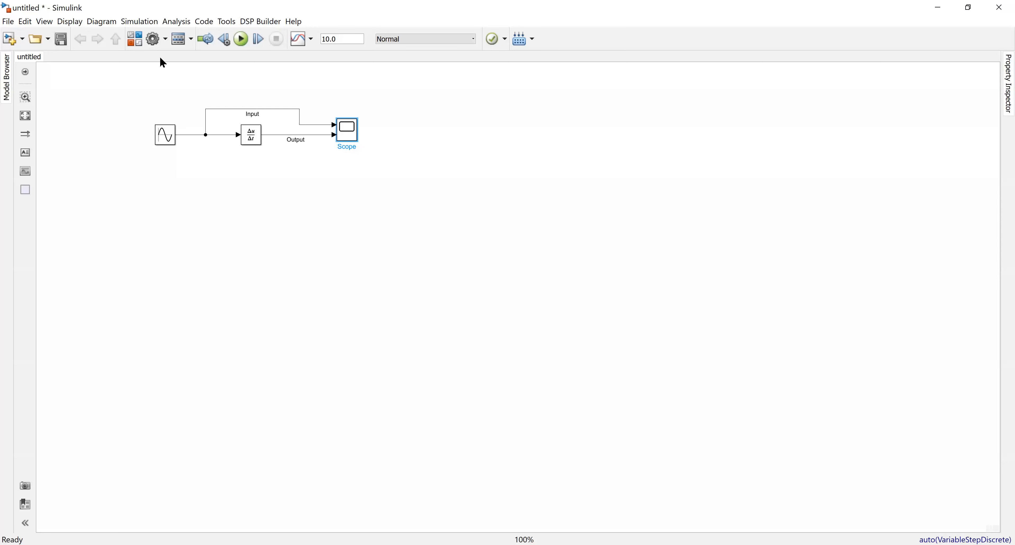
# - Set the solver's maximum step size to .001, then rerun the simulation and open the Scope
pyautogui.click(153, 41)
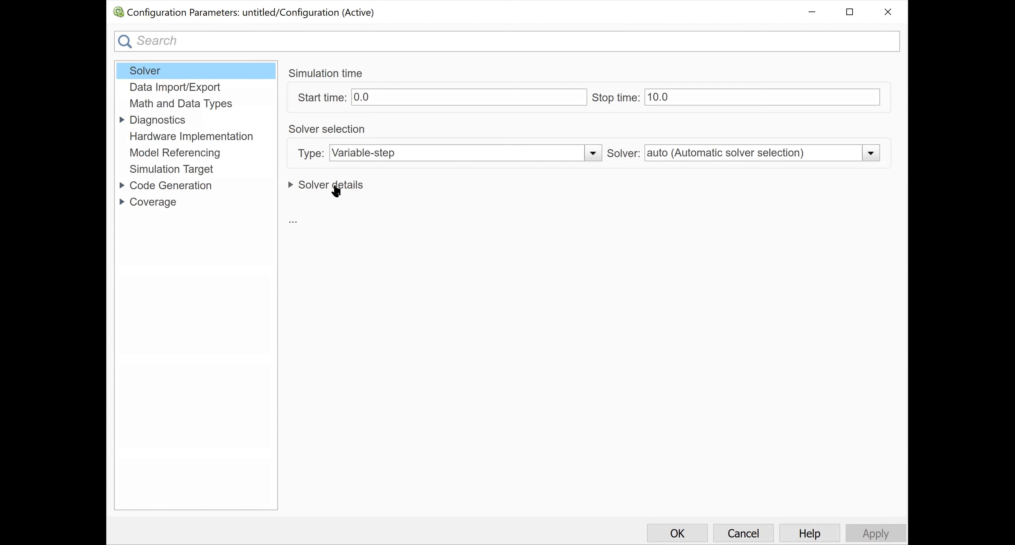
pyautogui.click(329, 186)
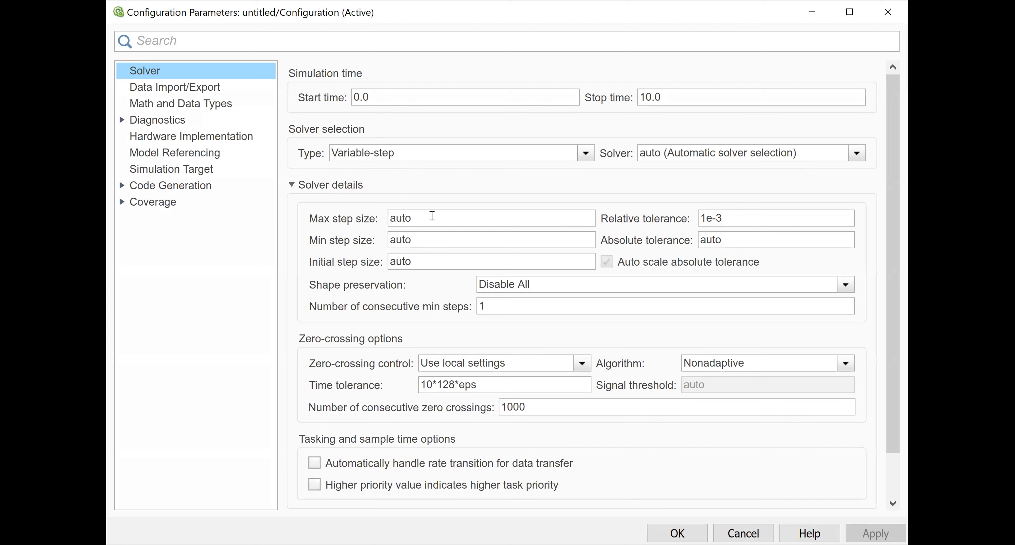
pyautogui.doubleClick(432, 215)
pyautogui.write('.001')
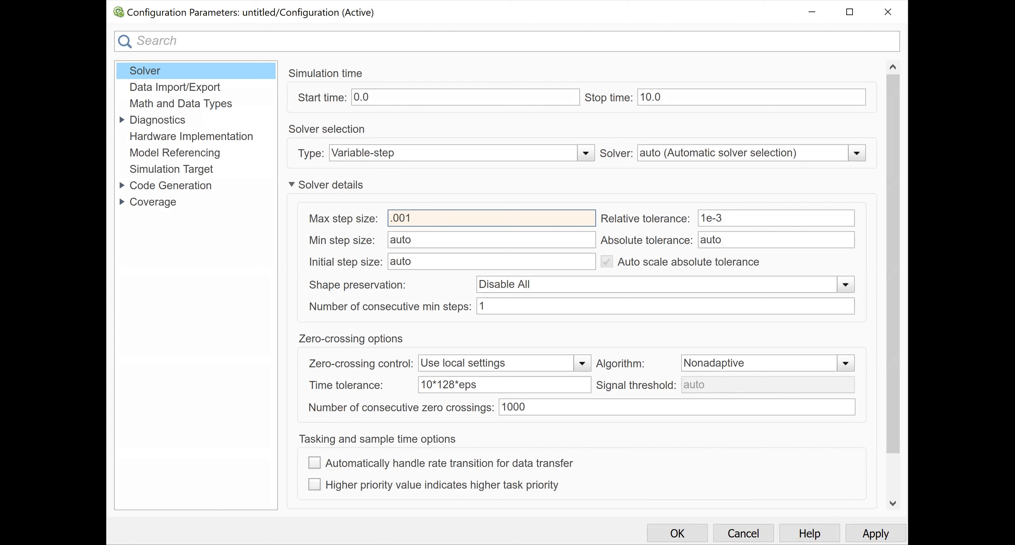
pyautogui.click(855, 530)
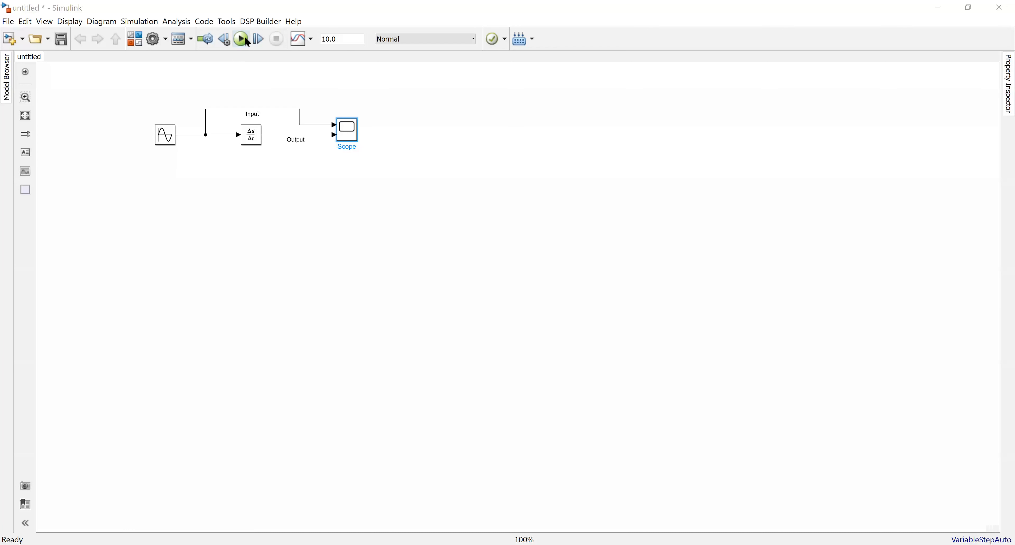
pyautogui.click(244, 38)
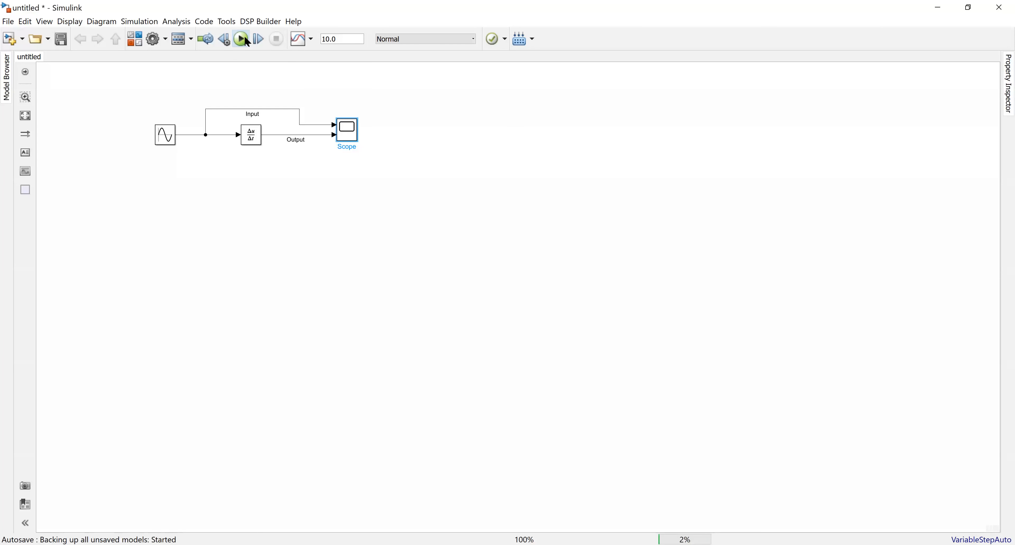
pyautogui.doubleClick(342, 131)
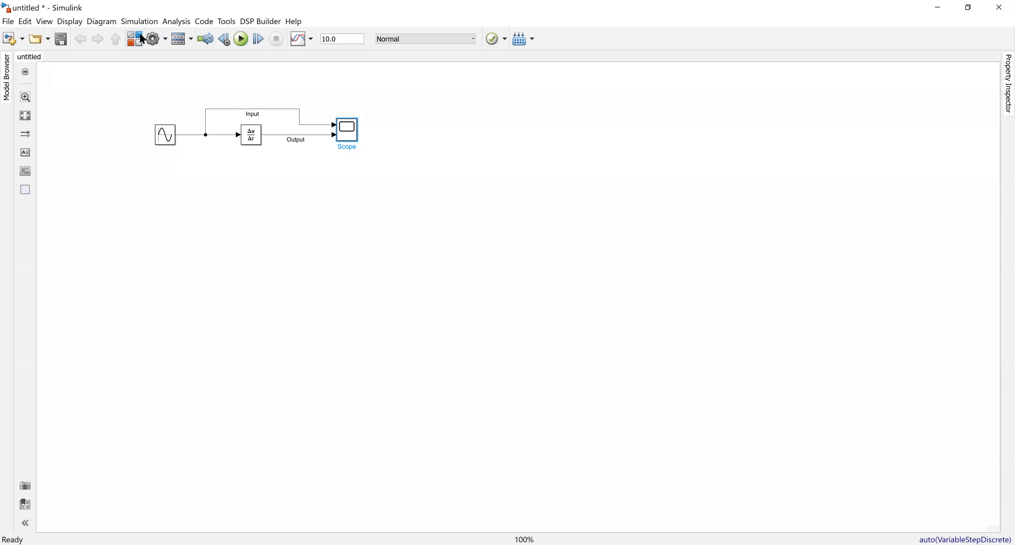
# - Add a Ramp block from the Simulink Sources library and place it just below the Sine Wave block
pyautogui.click(136, 43)
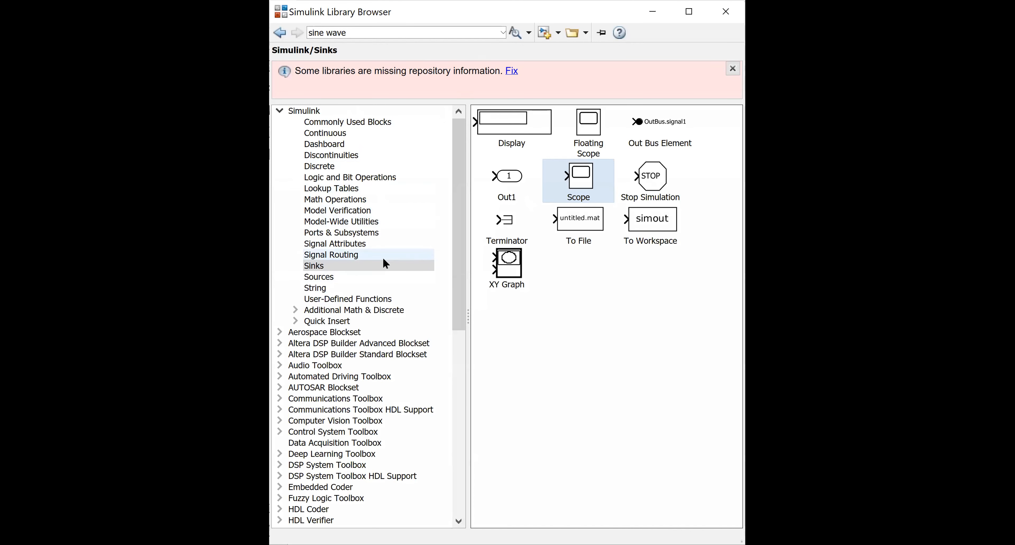
pyautogui.click(344, 278)
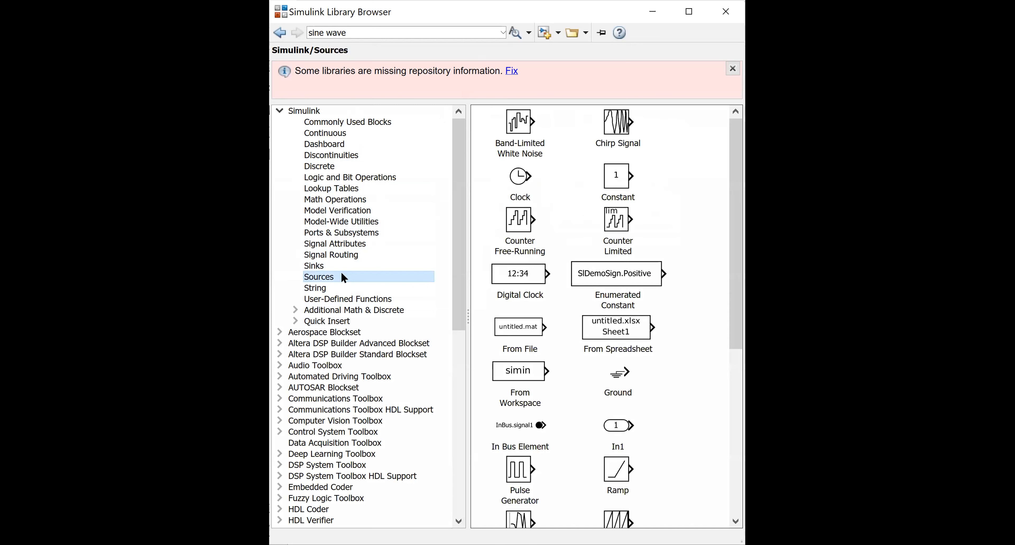
pyautogui.moveTo(738, 347); pyautogui.dragTo(736, 402)
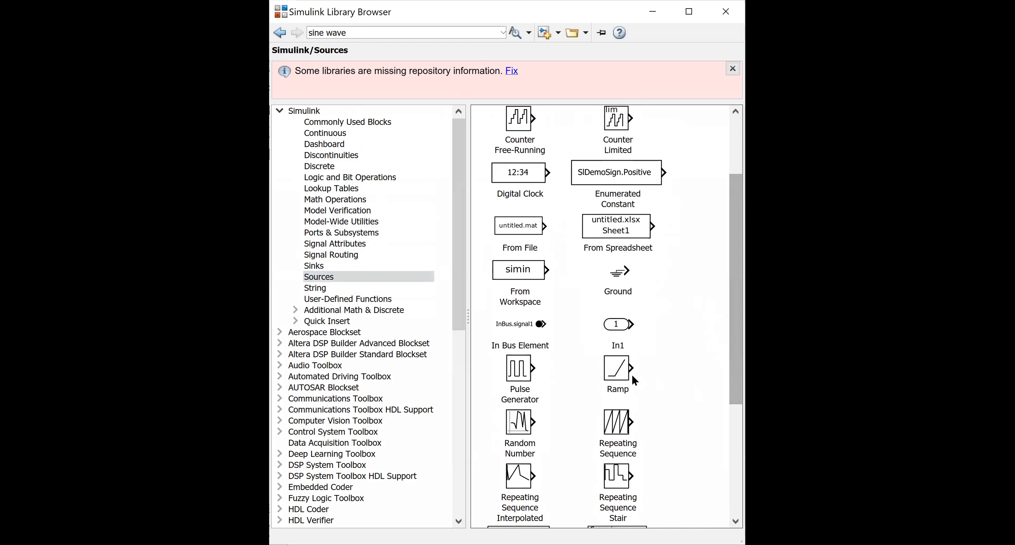
pyautogui.rightClick(615, 373)
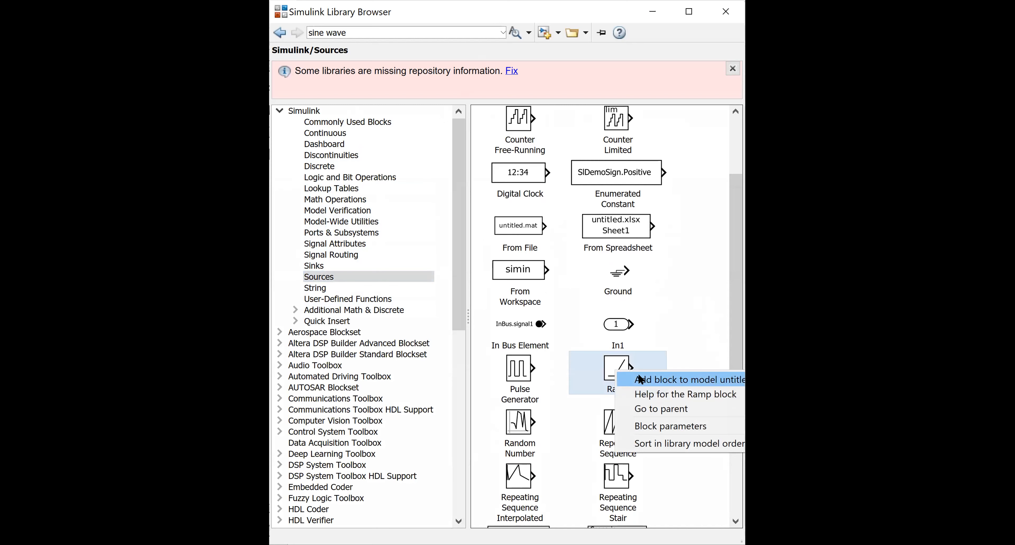
pyautogui.click(647, 379)
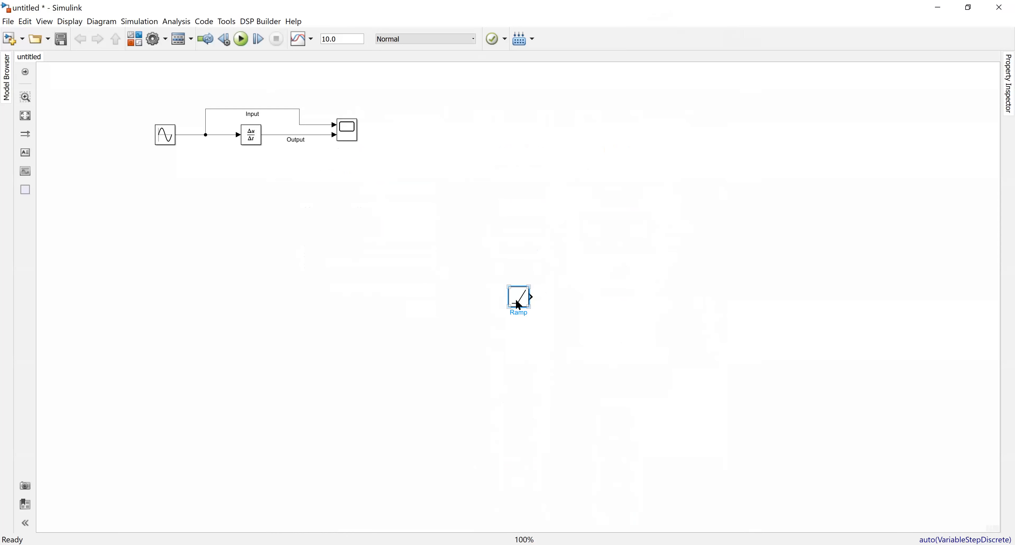
pyautogui.moveTo(518, 304); pyautogui.dragTo(151, 185)
# - Delete the Sine Wave block and connect the Ramp block to the open input line in its place
pyautogui.click(164, 136)
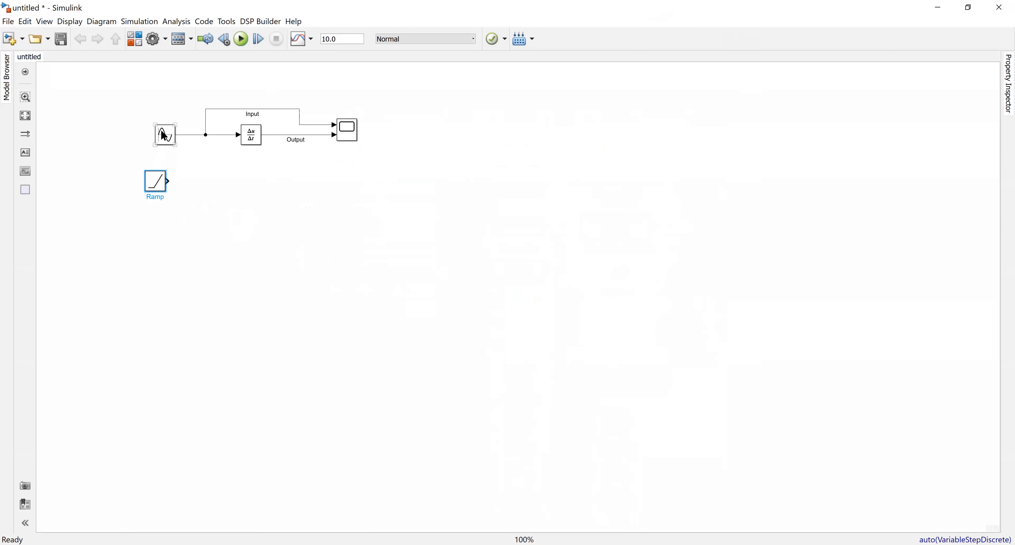
pyautogui.press('Delete')
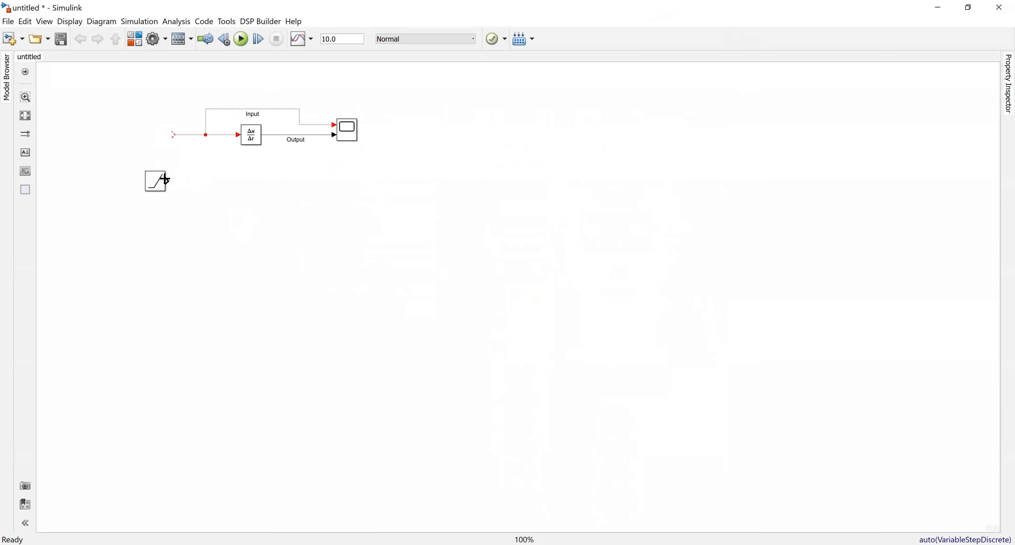
pyautogui.moveTo(162, 182); pyautogui.dragTo(175, 135)
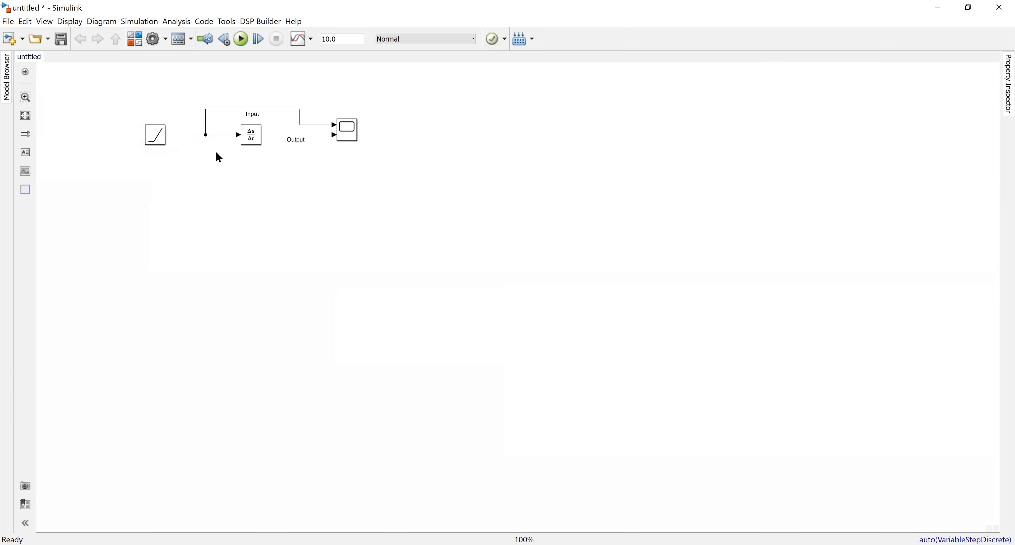
# - Run the simulation and open the Scope to view the ramp input and its derivative
pyautogui.click(242, 38)
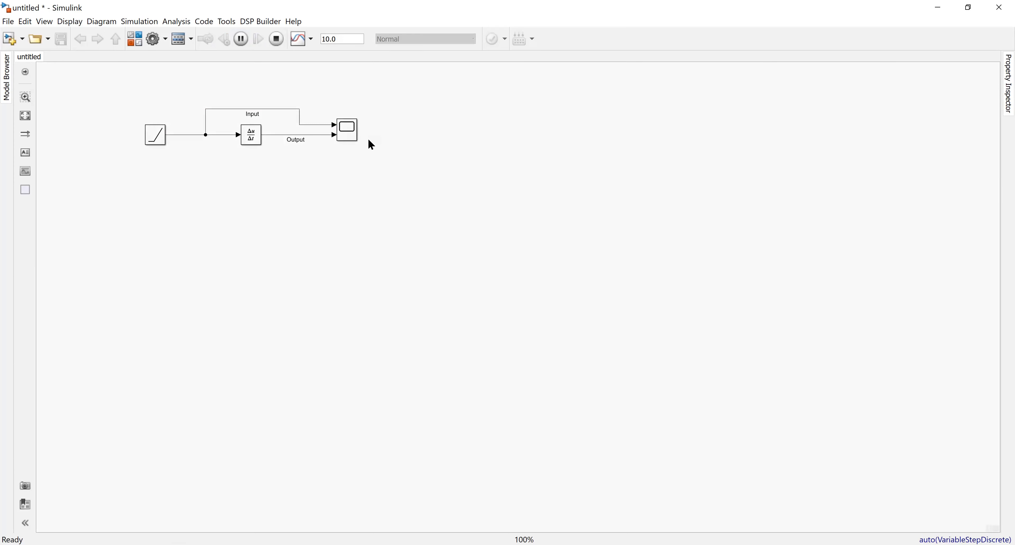
pyautogui.click(351, 133)
pyautogui.doubleClick(348, 130)
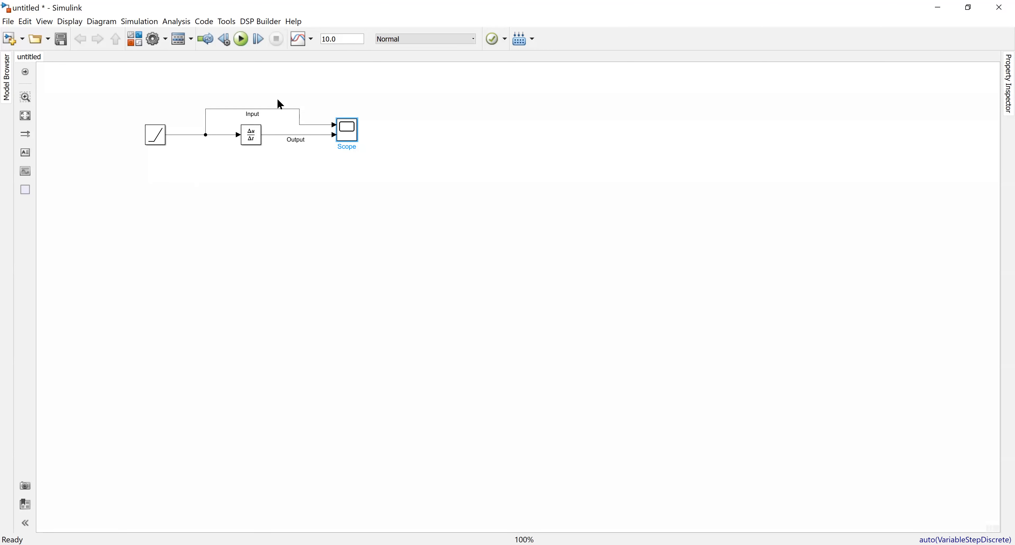
# - Replace the Derivative block with an Integrator from the Simulink Continuous library, connected between the Ramp and the Scope's second input
pyautogui.click(251, 136)
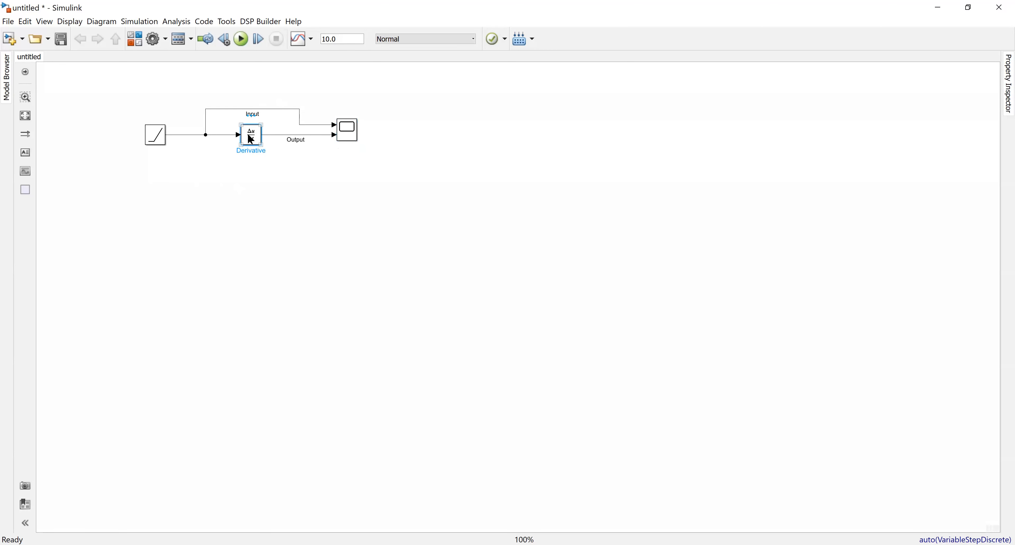
pyautogui.press('Delete')
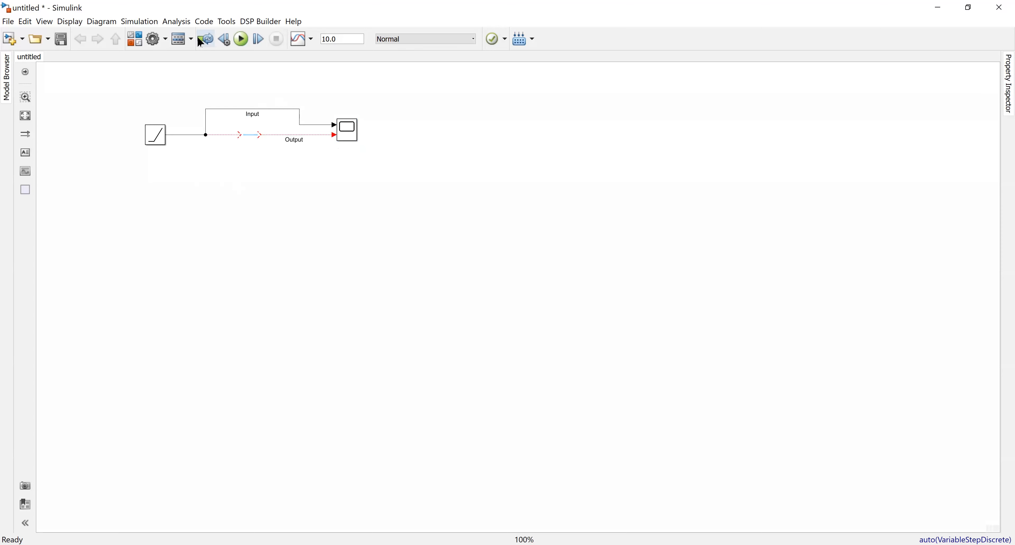
pyautogui.click(130, 39)
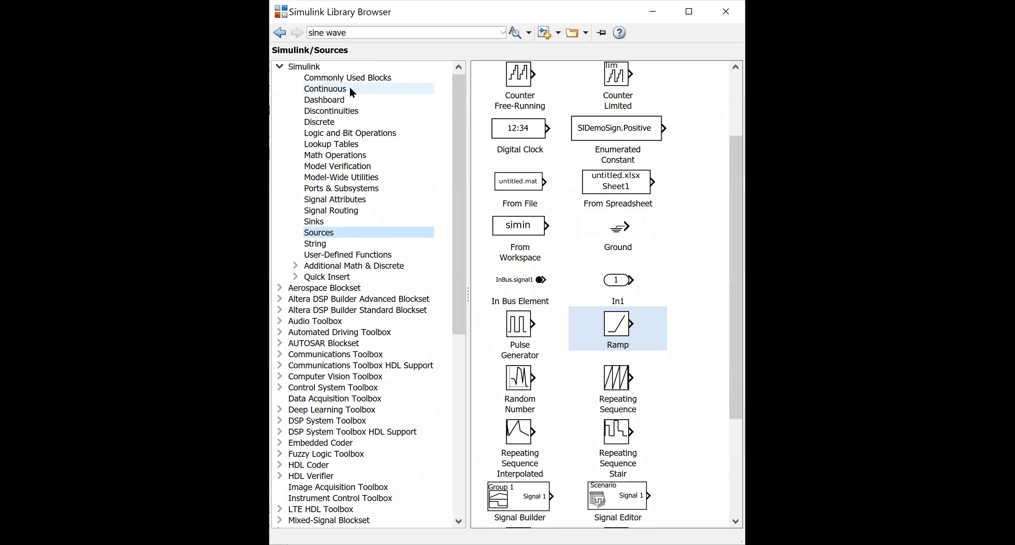
pyautogui.click(350, 88)
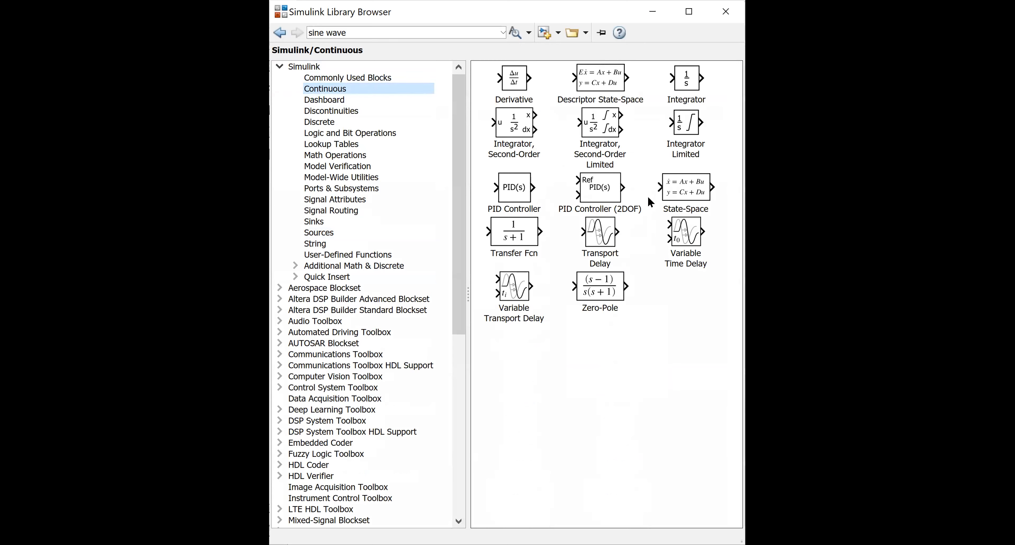
pyautogui.click(695, 81)
pyautogui.rightClick(695, 77)
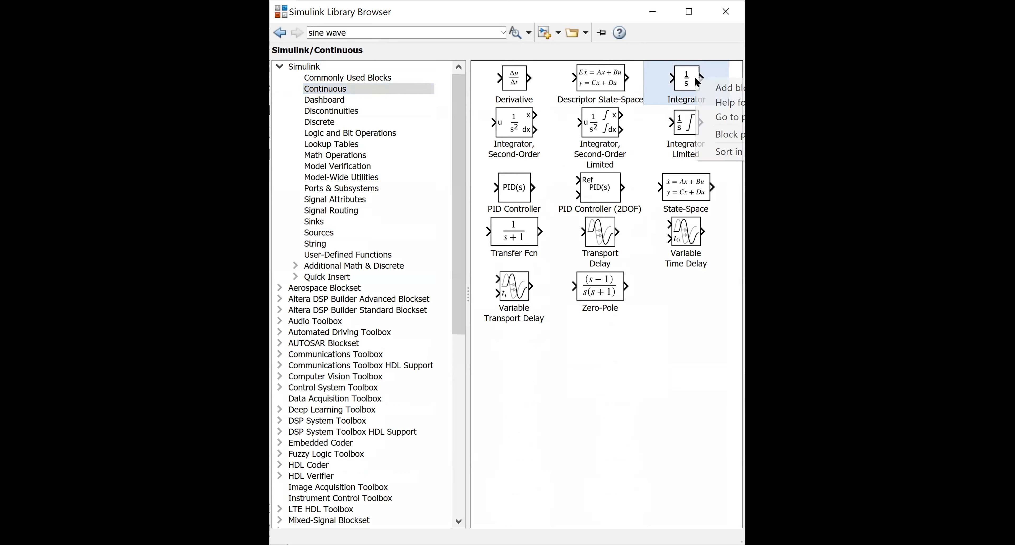
pyautogui.click(711, 89)
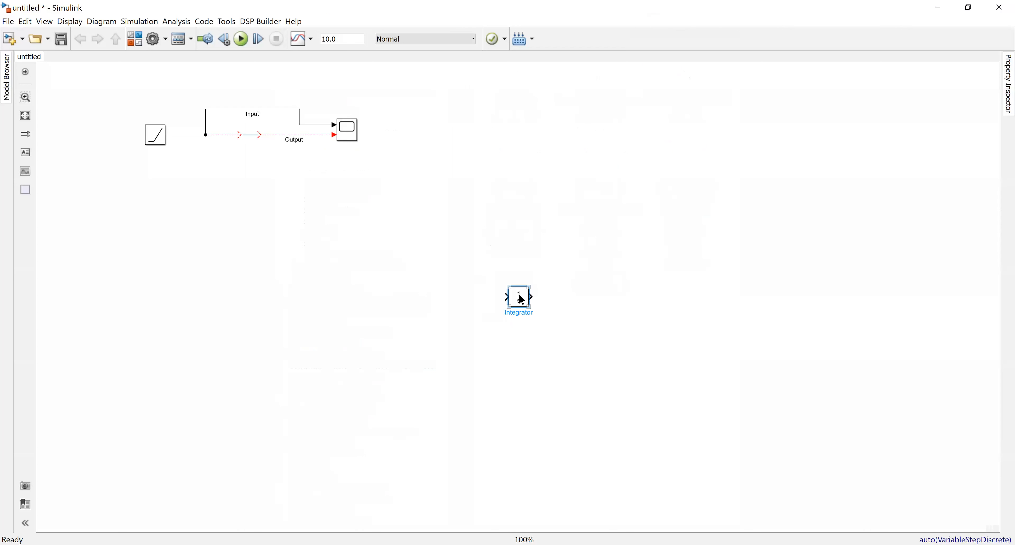
pyautogui.moveTo(517, 295); pyautogui.dragTo(252, 134)
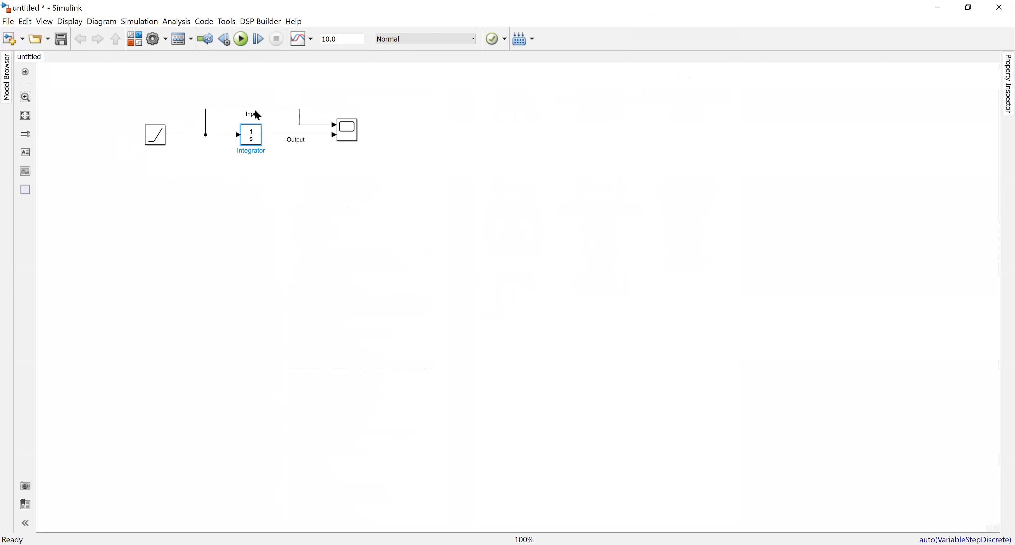
# - Set the simulation stop time to 50, run the model and open the Scope to view the ramp and its integral
pyautogui.click(240, 44)
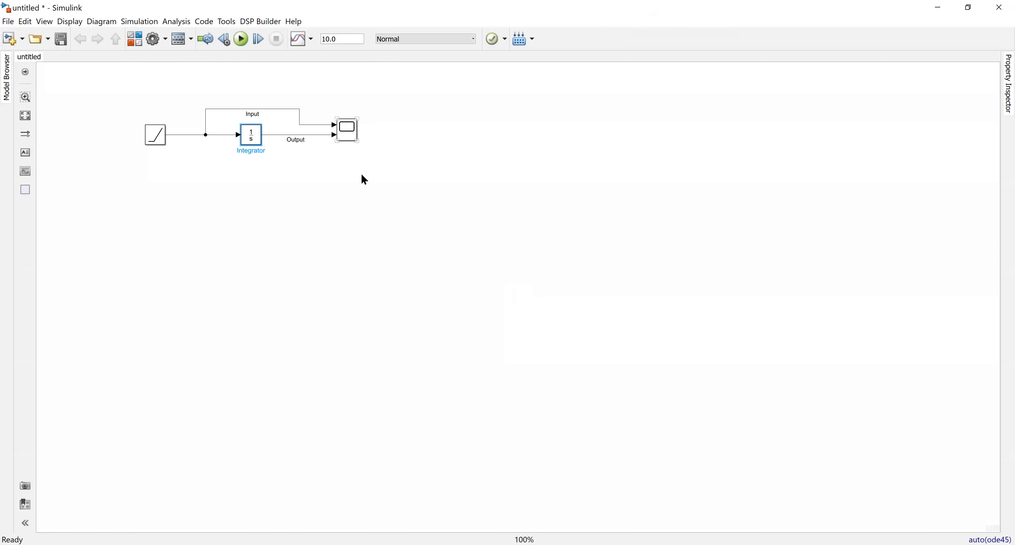
pyautogui.click(668, 3)
pyautogui.write('50')
pyautogui.hotkey('ctrl', 't')
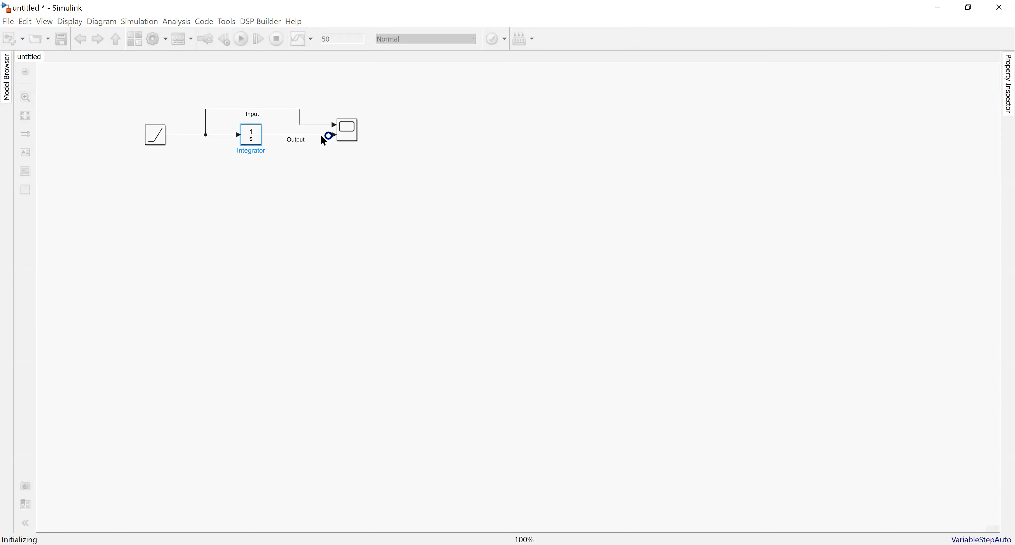
pyautogui.click(343, 135)
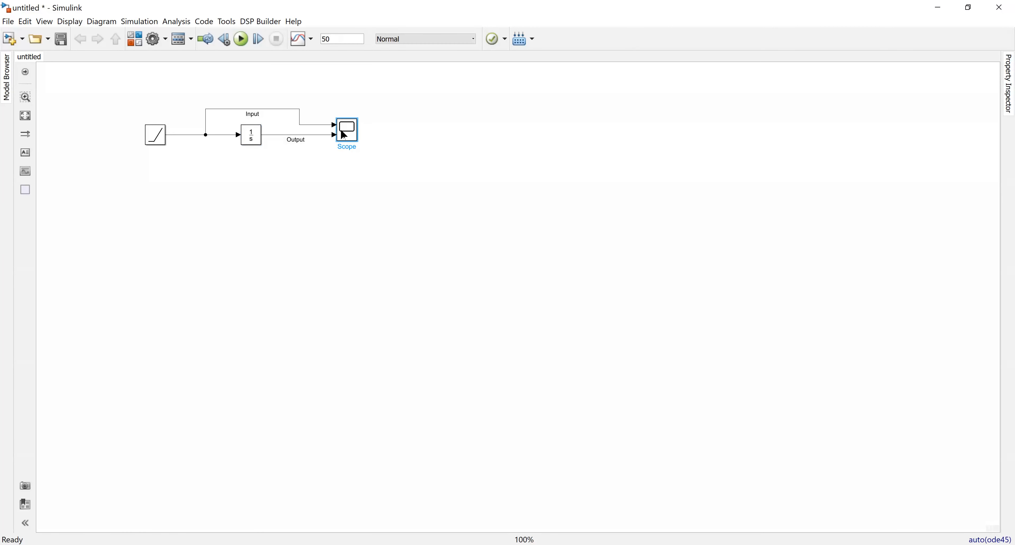
pyautogui.doubleClick(344, 135)
# - Replace the Ramp block with a Sine Wave block from the Simulink Sources library, connected to the Integrator and the Scope branch
pyautogui.click(131, 45)
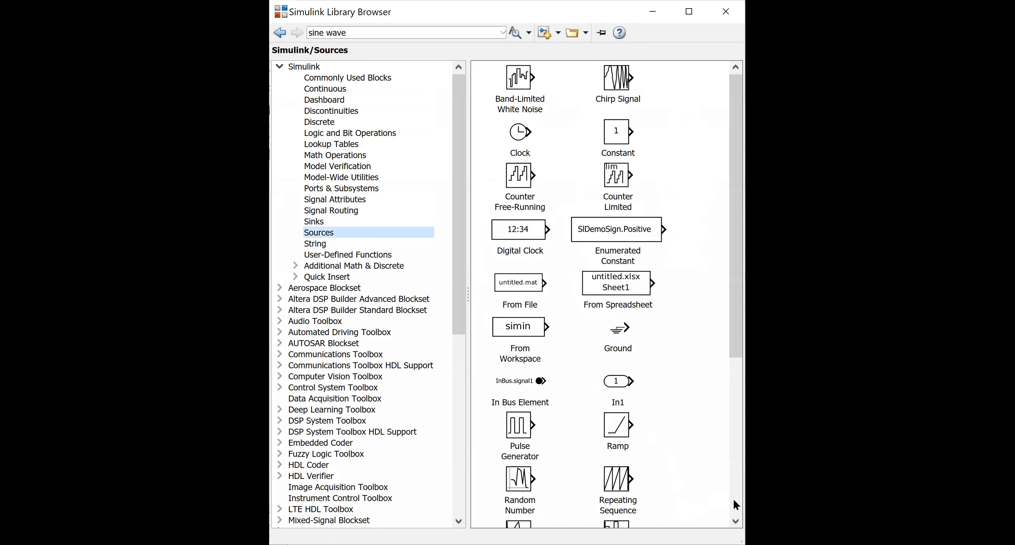
pyautogui.click(734, 503)
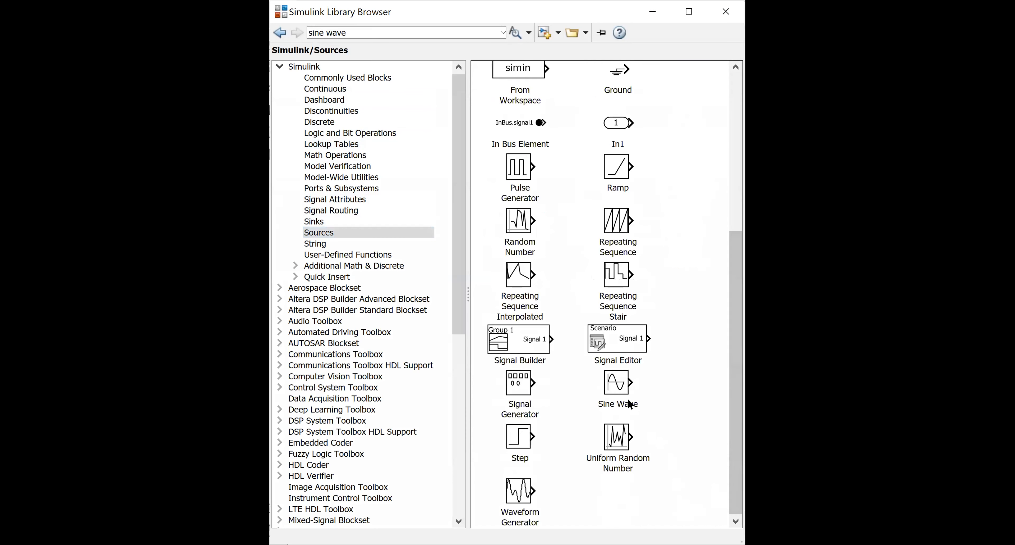
pyautogui.rightClick(608, 390)
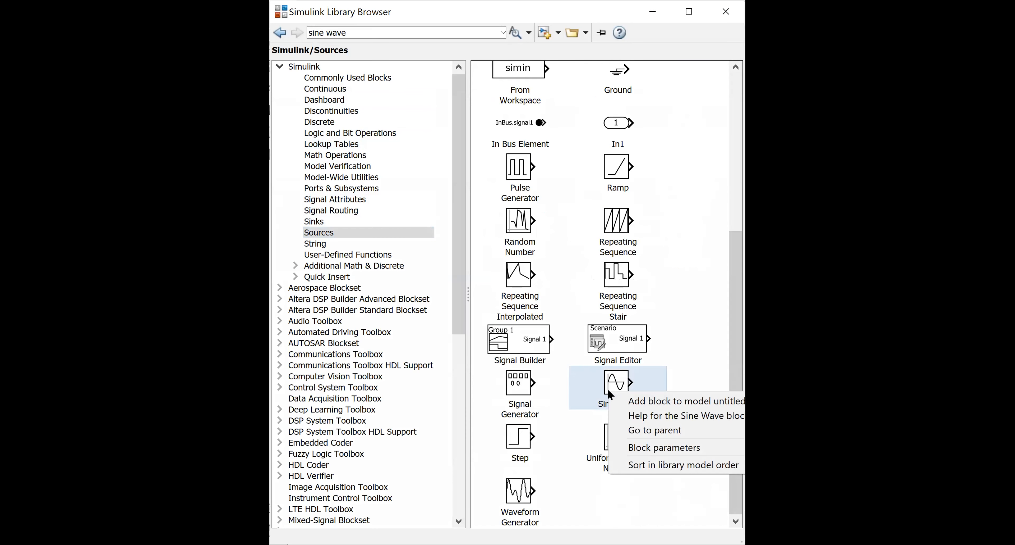
pyautogui.click(636, 399)
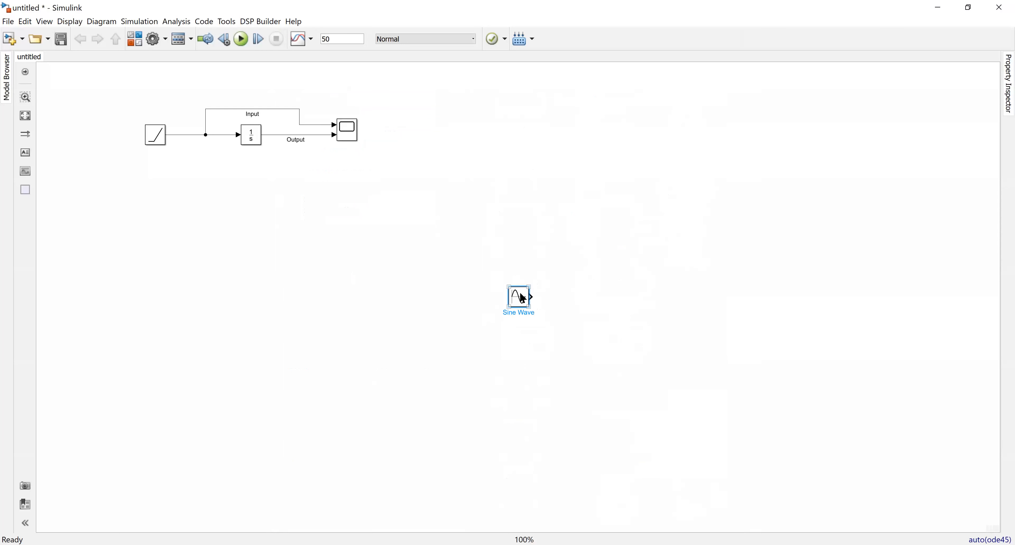
pyautogui.moveTo(522, 297); pyautogui.dragTo(155, 135)
pyautogui.click(156, 138)
pyautogui.press('Delete')
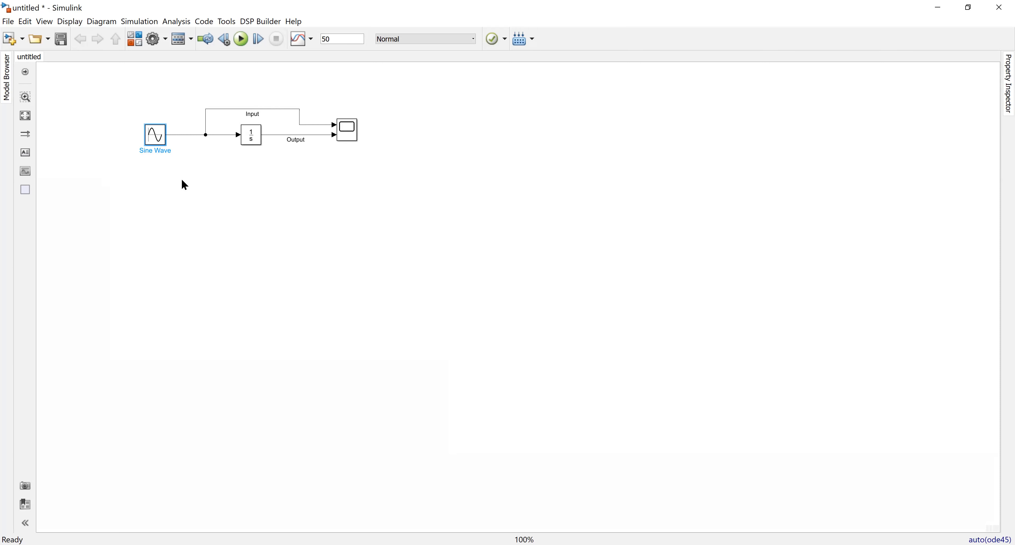
# - Set the simulation stop time to 10, run the model and open the Scope to view the sine wave and its integral
pyautogui.click(244, 38)
pyautogui.press('BackSpace')
pyautogui.write('10')
pyautogui.click(242, 39)
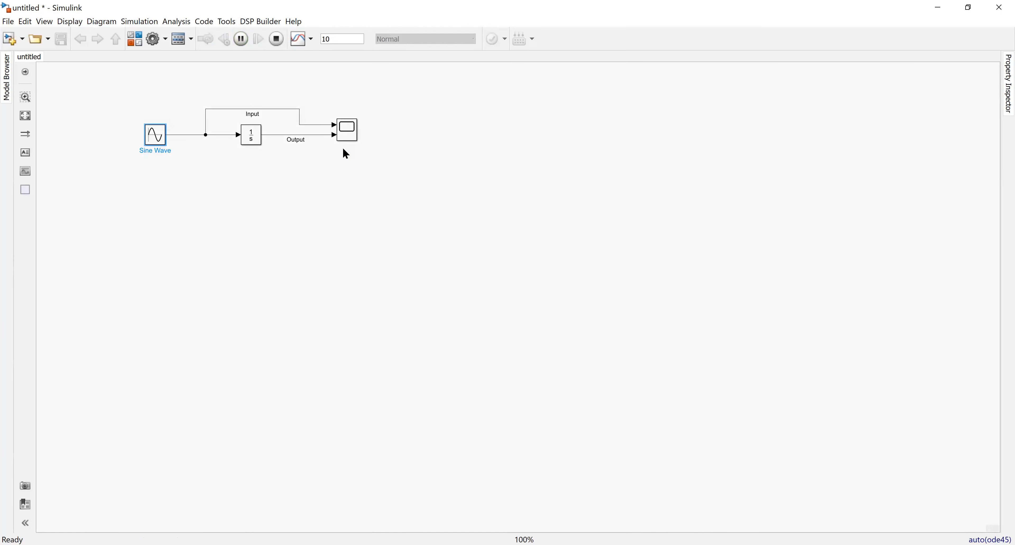
pyautogui.click(347, 133)
pyautogui.doubleClick(347, 133)
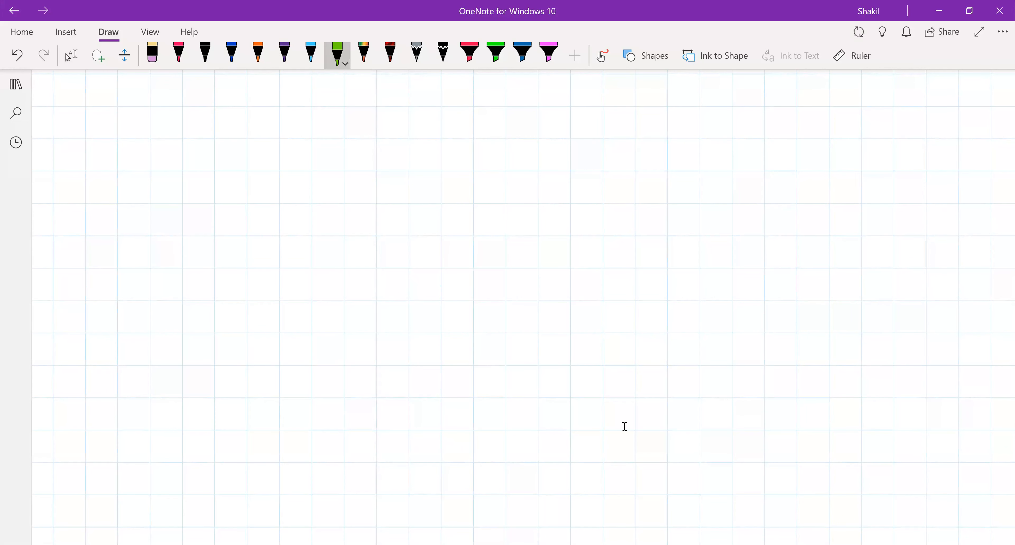
# - Switch to OneNote and handwrite the equation ∫ sin θ dθ = -cos θ + k in green ink on the blank page
pyautogui.moveTo(284, 159)
pyautogui.mouseDown()
pyautogui.moveTo(277, 238)
pyautogui.moveTo(269, 230)
pyautogui.mouseUp()
pyautogui.moveTo(304, 172); pyautogui.dragTo(295, 211)
pyautogui.moveTo(319, 195)
pyautogui.mouseDown()
pyautogui.moveTo(329, 204)
pyautogui.moveTo(324, 185)
pyautogui.mouseUp()
pyautogui.moveTo(336, 196)
pyautogui.mouseDown()
pyautogui.moveTo(360, 212)
pyautogui.moveTo(377, 185)
pyautogui.mouseUp()
pyautogui.moveTo(396, 161)
pyautogui.mouseDown()
pyautogui.moveTo(399, 193)
pyautogui.moveTo(409, 179)
pyautogui.moveTo(419, 186)
pyautogui.mouseUp()
pyautogui.moveTo(431, 188); pyautogui.dragTo(442, 197)
pyautogui.moveTo(469, 188)
pyautogui.mouseDown()
pyautogui.moveTo(512, 187)
pyautogui.moveTo(595, 155)
pyautogui.mouseUp()
pyautogui.moveTo(591, 169); pyautogui.dragTo(599, 167)
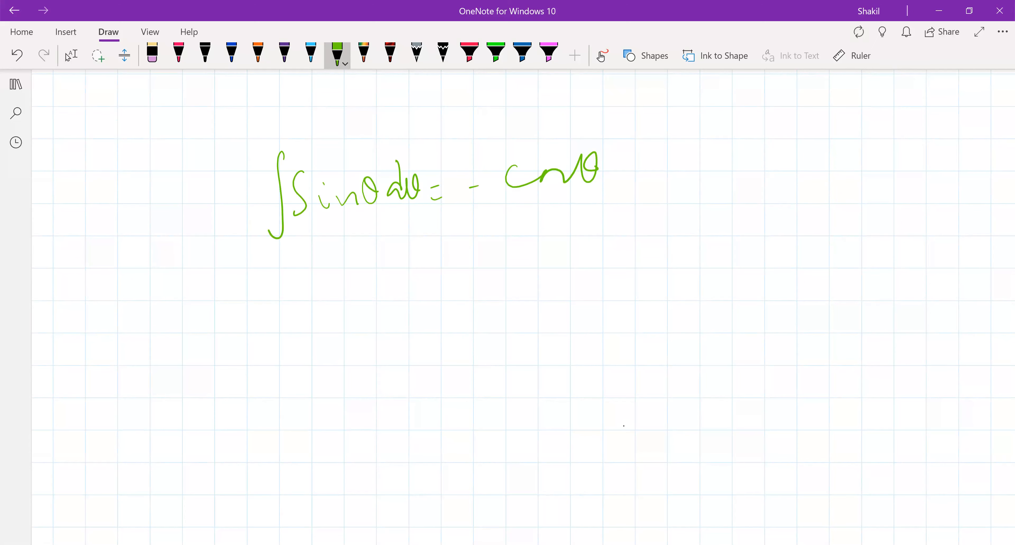
pyautogui.moveTo(614, 168)
pyautogui.mouseDown()
pyautogui.moveTo(648, 159)
pyautogui.moveTo(640, 180)
pyautogui.mouseUp()
pyautogui.moveTo(677, 142); pyautogui.dragTo(683, 172)
pyautogui.moveTo(694, 148)
pyautogui.mouseDown()
pyautogui.moveTo(687, 168)
pyautogui.moveTo(709, 169)
pyautogui.mouseUp()
# - Handwrite a second line with an equals sign and a constant term + 2, and circle the k above it
pyautogui.moveTo(443, 285); pyautogui.dragTo(461, 280)
pyautogui.moveTo(443, 301); pyautogui.dragTo(451, 298)
pyautogui.moveTo(640, 258); pyautogui.dragTo(662, 257)
pyautogui.moveTo(643, 247); pyautogui.dragTo(655, 272)
pyautogui.moveTo(685, 237); pyautogui.dragTo(696, 270)
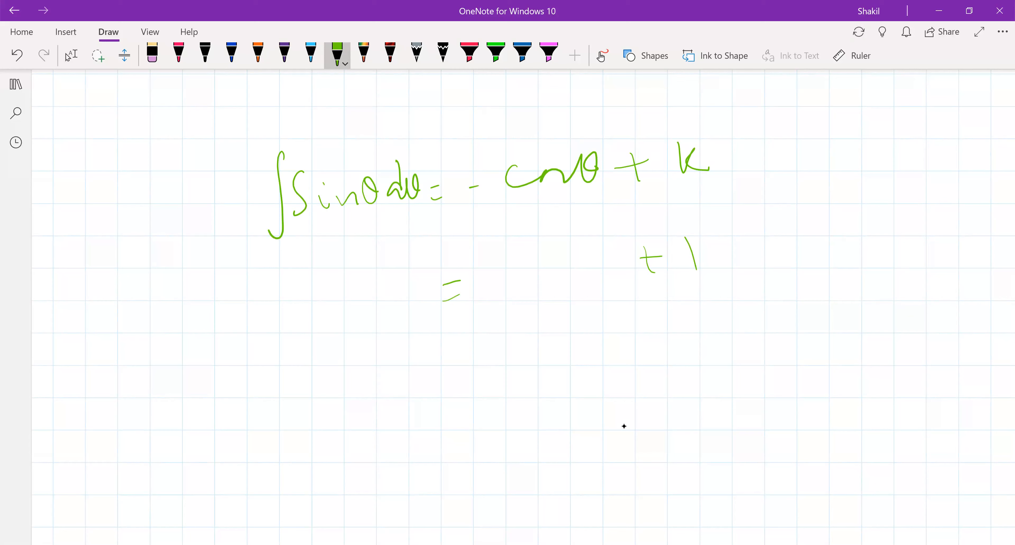
pyautogui.moveTo(675, 241)
pyautogui.mouseDown()
pyautogui.moveTo(691, 262)
pyautogui.moveTo(716, 263)
pyautogui.moveTo(717, 275)
pyautogui.mouseUp()
pyautogui.moveTo(672, 133)
pyautogui.mouseDown()
pyautogui.moveTo(669, 189)
pyautogui.moveTo(665, 150)
pyautogui.mouseUp()
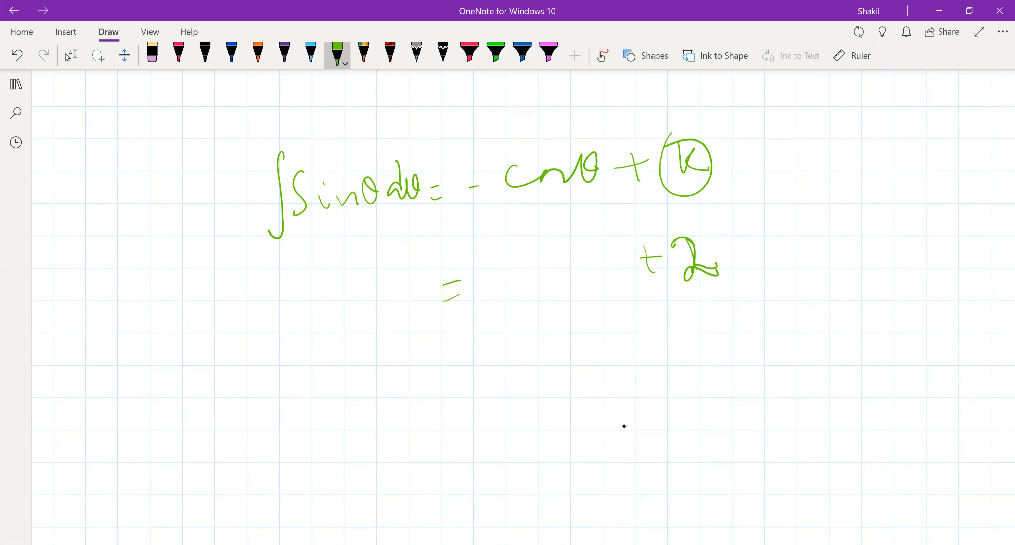
# - Erase the 2 below the circled k, and draw a green arrow from k to a handwritten, circled +1
pyautogui.click(152, 55)
pyautogui.moveTo(686, 252); pyautogui.dragTo(700, 270)
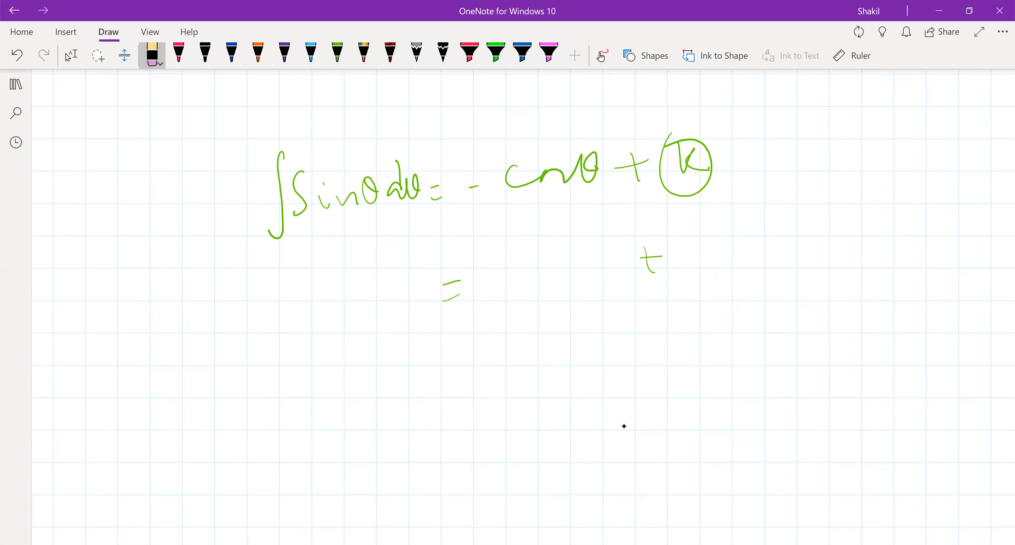
pyautogui.click(338, 55)
pyautogui.moveTo(685, 203)
pyautogui.mouseDown()
pyautogui.moveTo(700, 199)
pyautogui.moveTo(708, 209)
pyautogui.mouseUp()
pyautogui.moveTo(699, 250); pyautogui.dragTo(712, 244)
pyautogui.moveTo(719, 228); pyautogui.dragTo(730, 262)
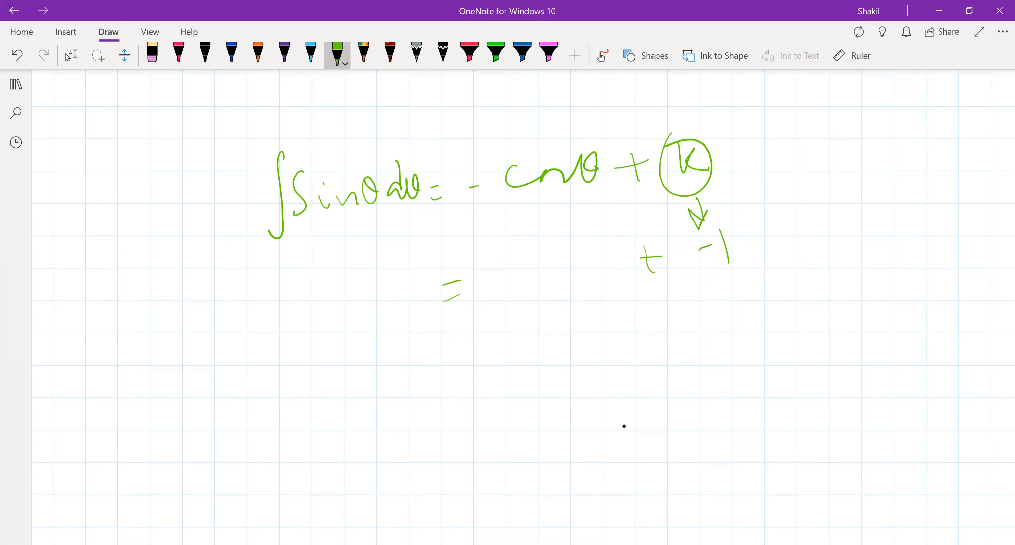
pyautogui.moveTo(735, 219); pyautogui.dragTo(709, 262)
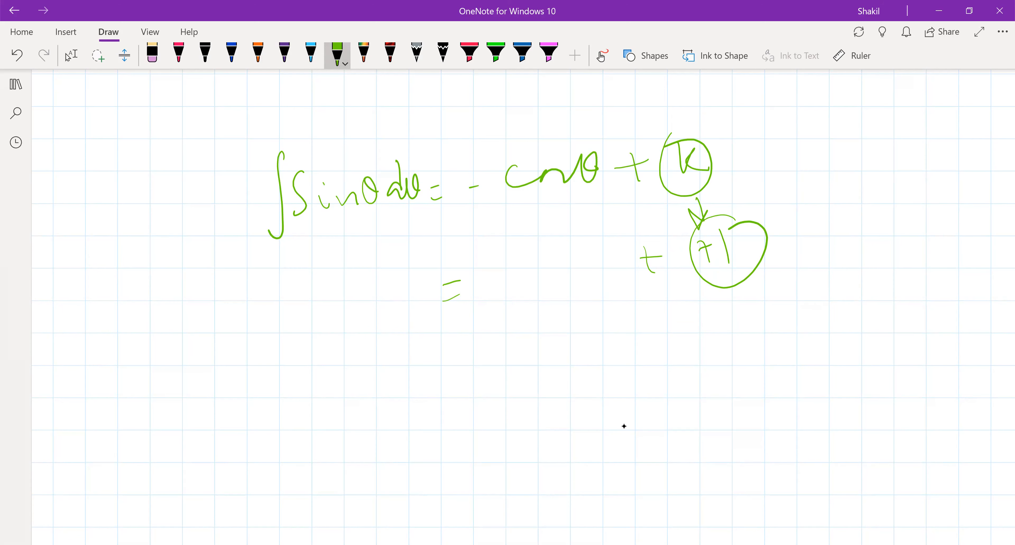
pyautogui.moveTo(701, 156); pyautogui.dragTo(719, 157)
pyautogui.moveTo(478, 214); pyautogui.dragTo(613, 183)
pyautogui.moveTo(707, 237); pyautogui.dragTo(743, 258)
pyautogui.moveTo(743, 224); pyautogui.dragTo(709, 261)
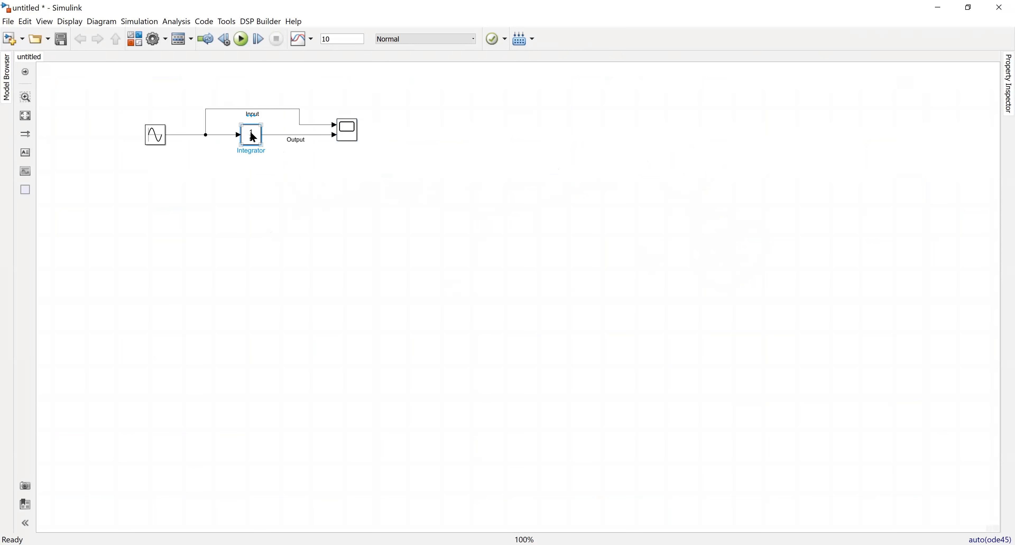
# - In Simulink, set the Integrator's initial condition to -1 and rerun the model to view the sine wave's integral on the Scope
pyautogui.doubleClick(252, 136)
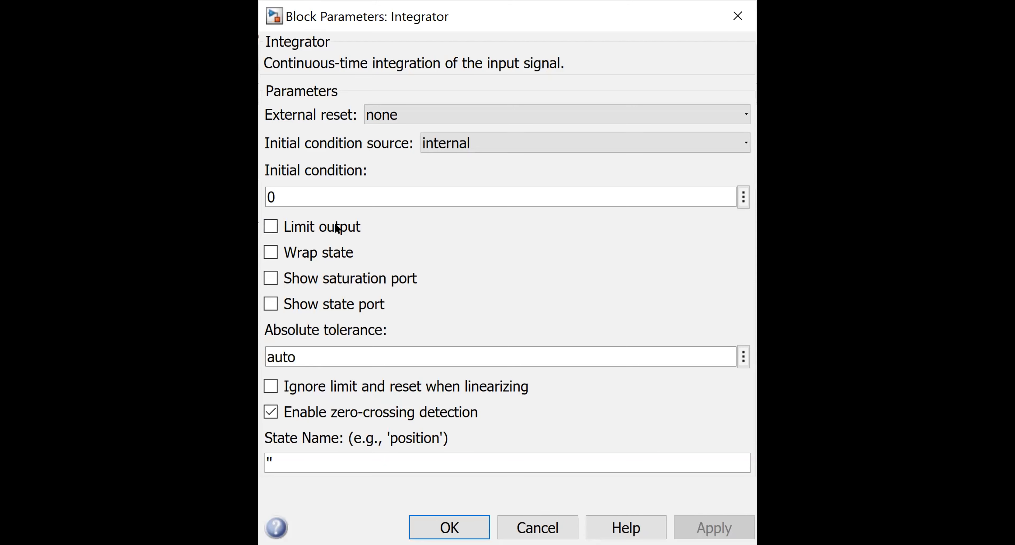
pyautogui.doubleClick(302, 122)
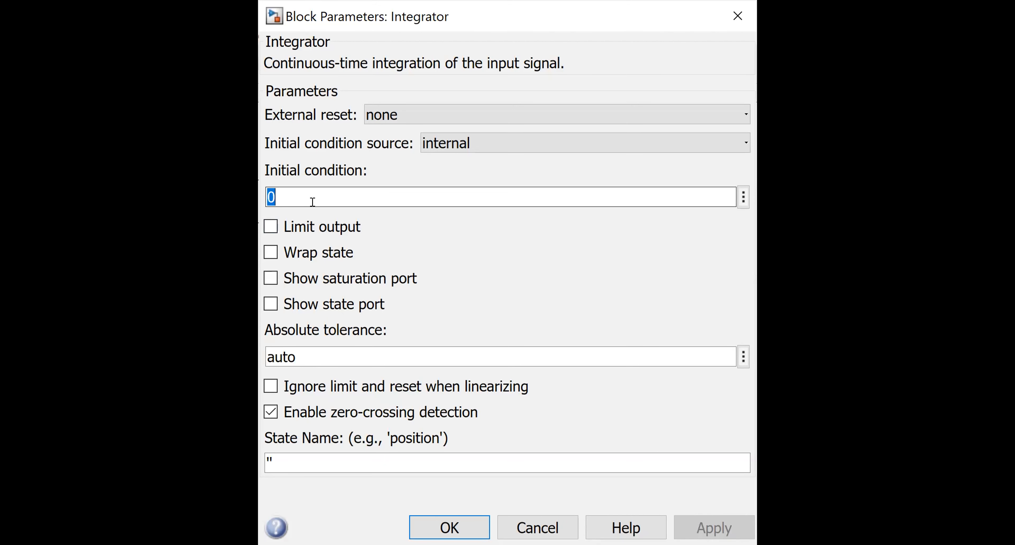
pyautogui.write('-1')
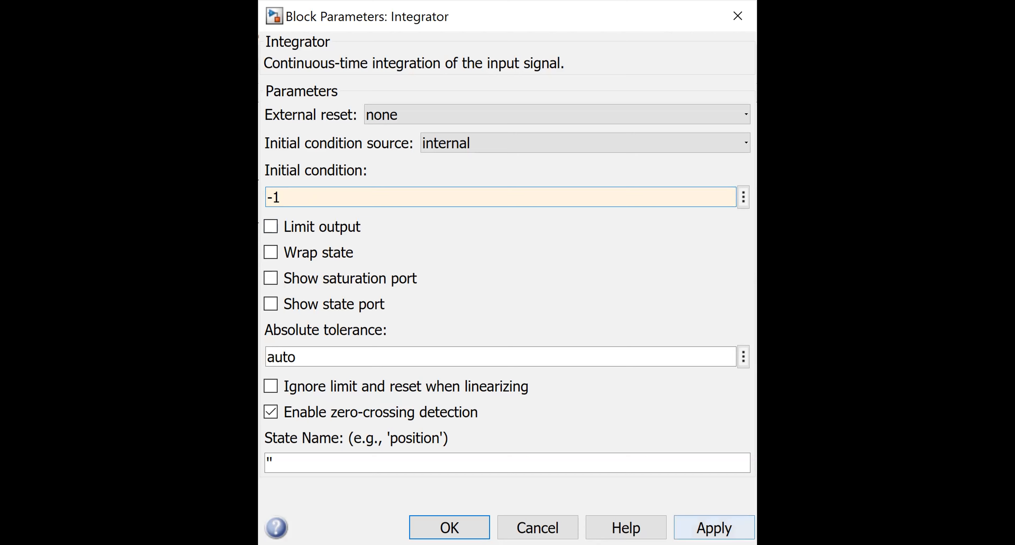
pyautogui.click(722, 527)
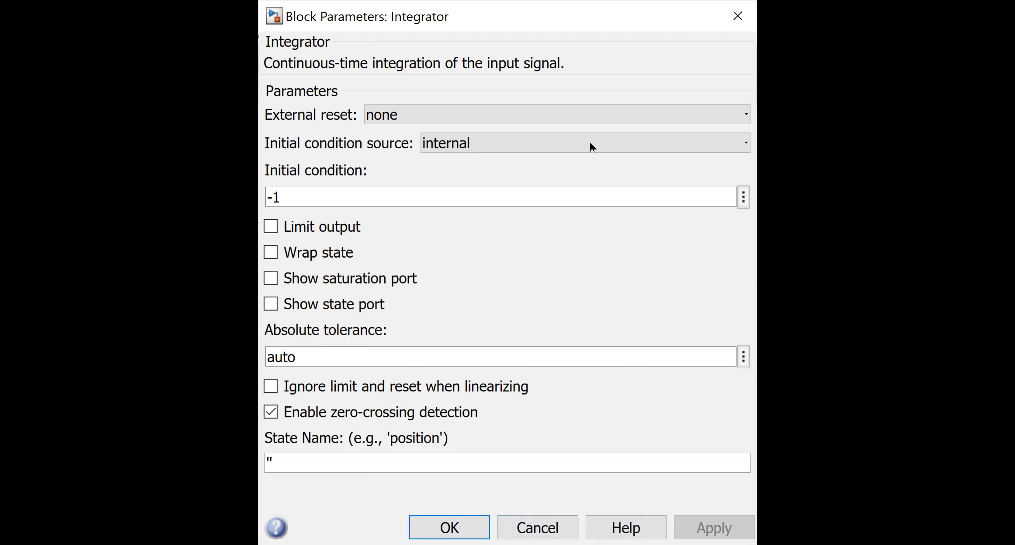
pyautogui.hotkey('alt', 'Tab')
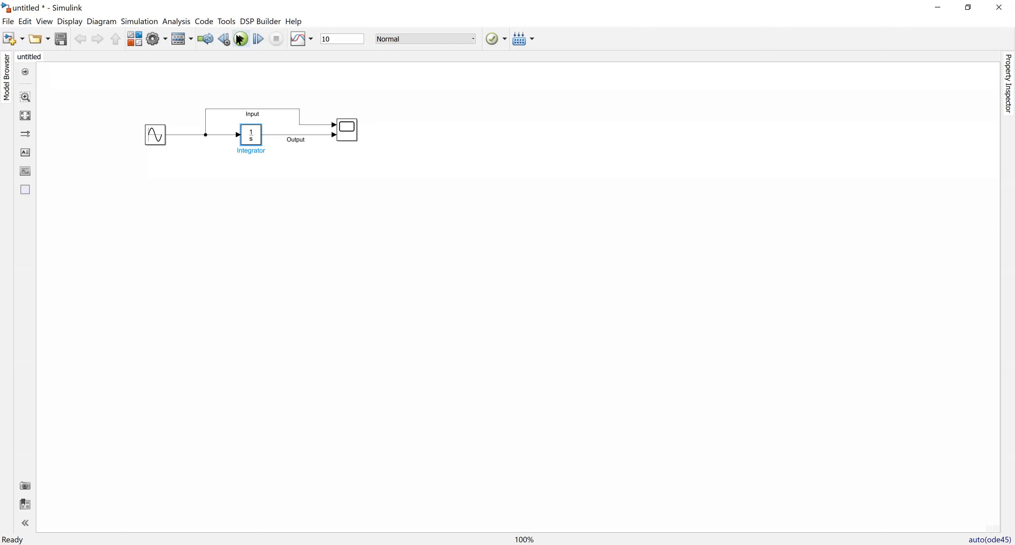
pyautogui.click(241, 38)
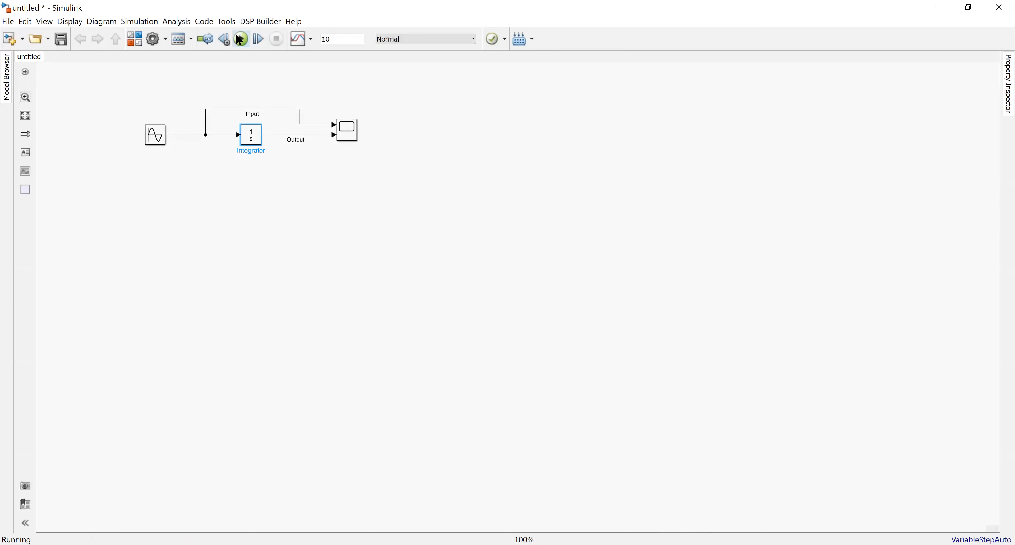
pyautogui.click(348, 133)
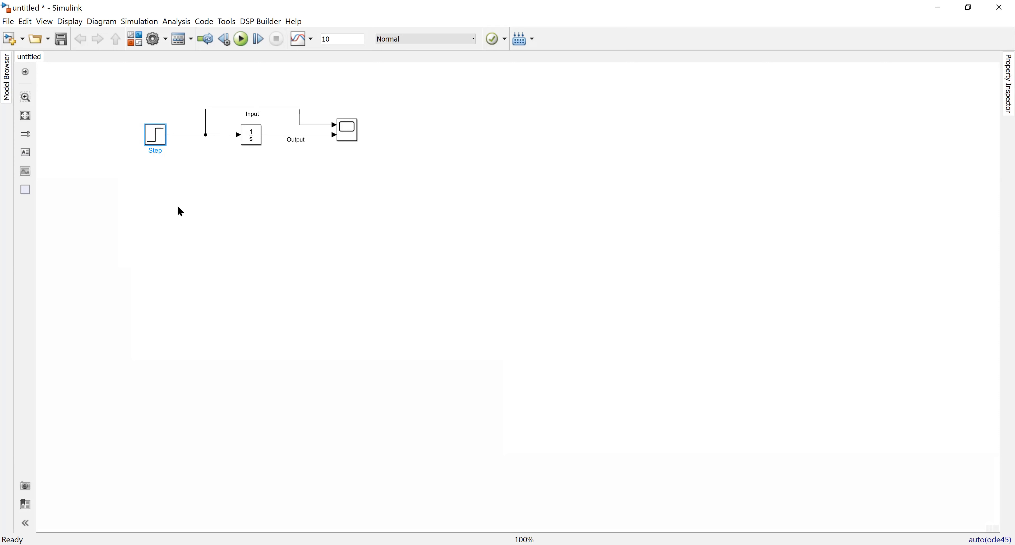
# - Run the model with the Step input and open the Scope to view the step and its integral
pyautogui.click(241, 39)
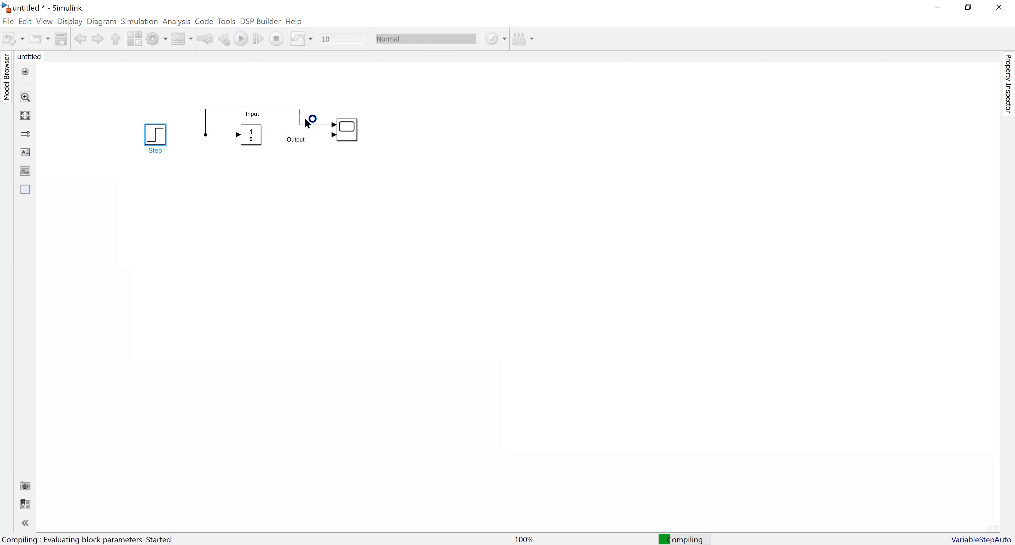
pyautogui.click(355, 133)
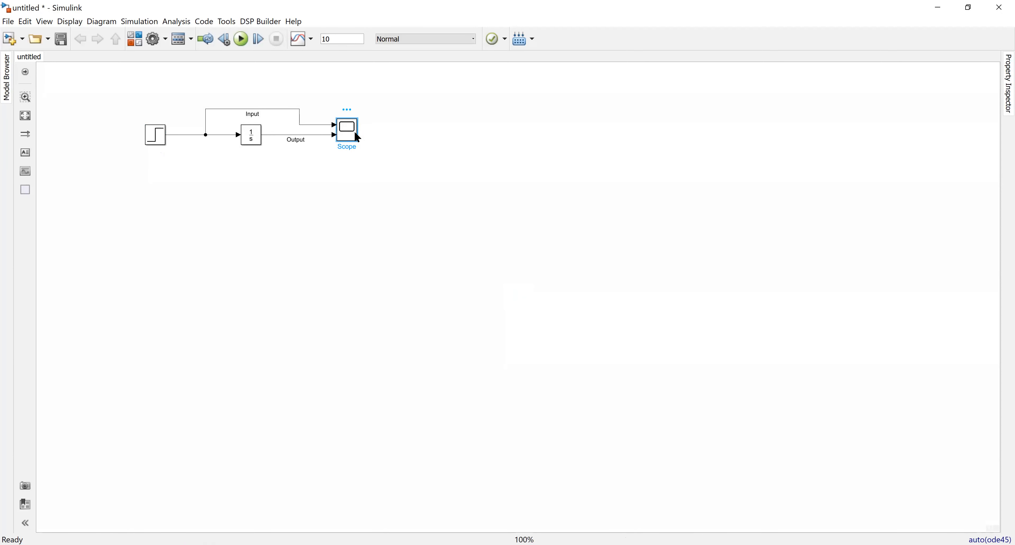
pyautogui.doubleClick(356, 132)
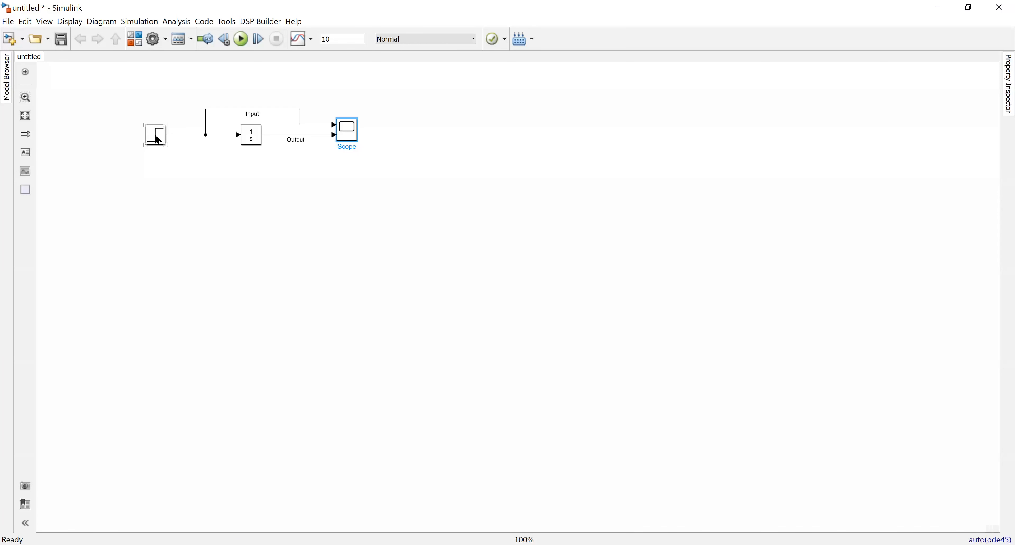
# - Set the Step block's step time to 0 and rerun the model to view the result on the Scope
pyautogui.click(158, 140)
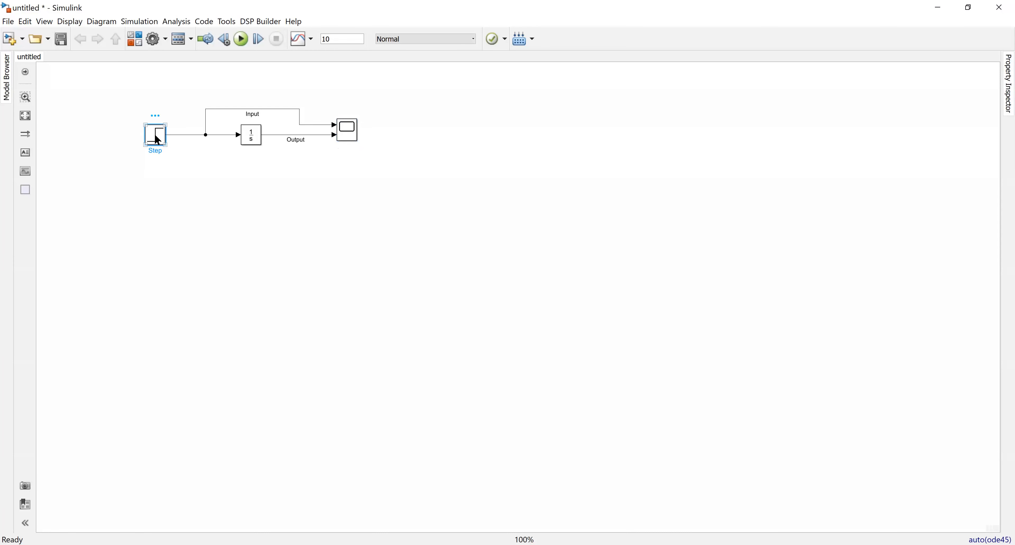
pyautogui.doubleClick(158, 140)
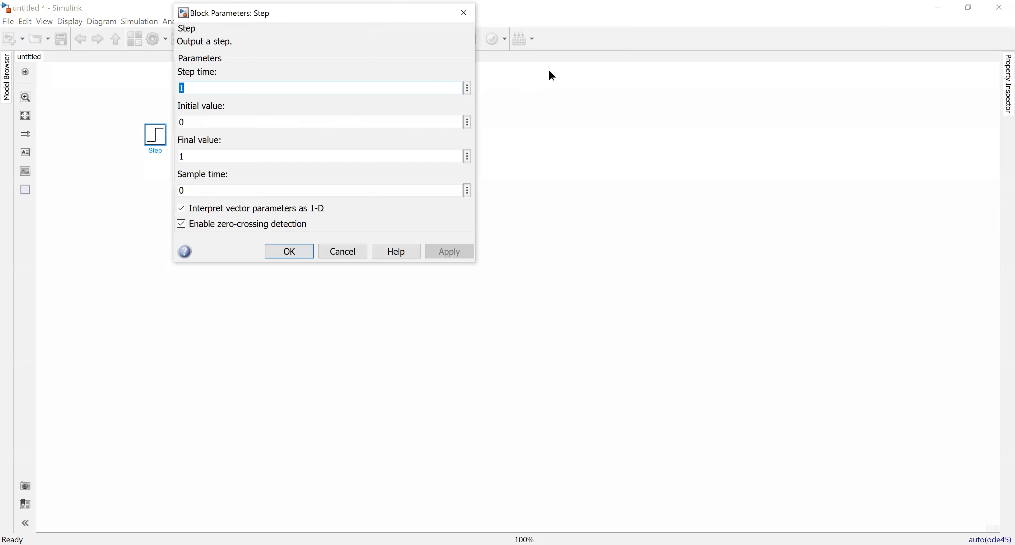
pyautogui.click(766, 481)
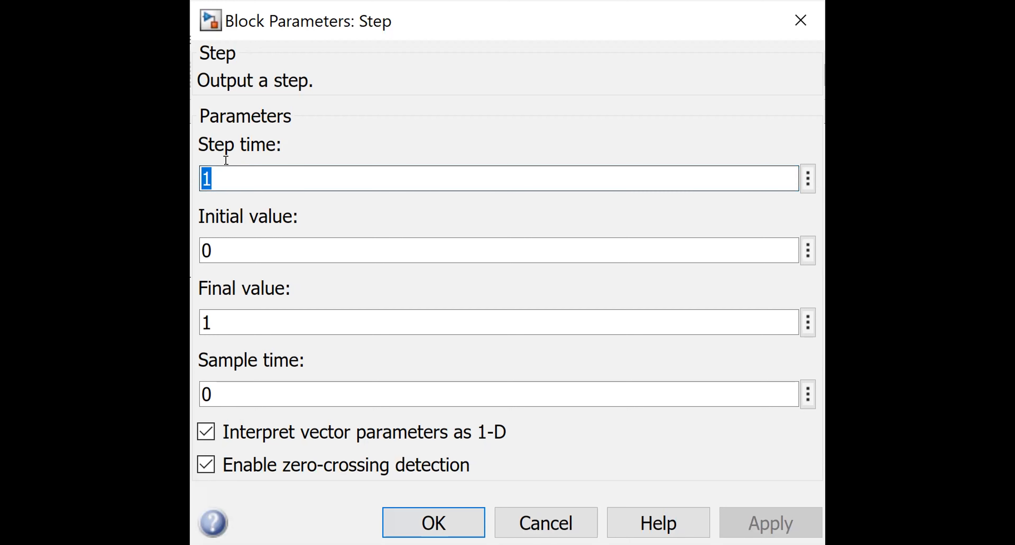
pyautogui.write('0')
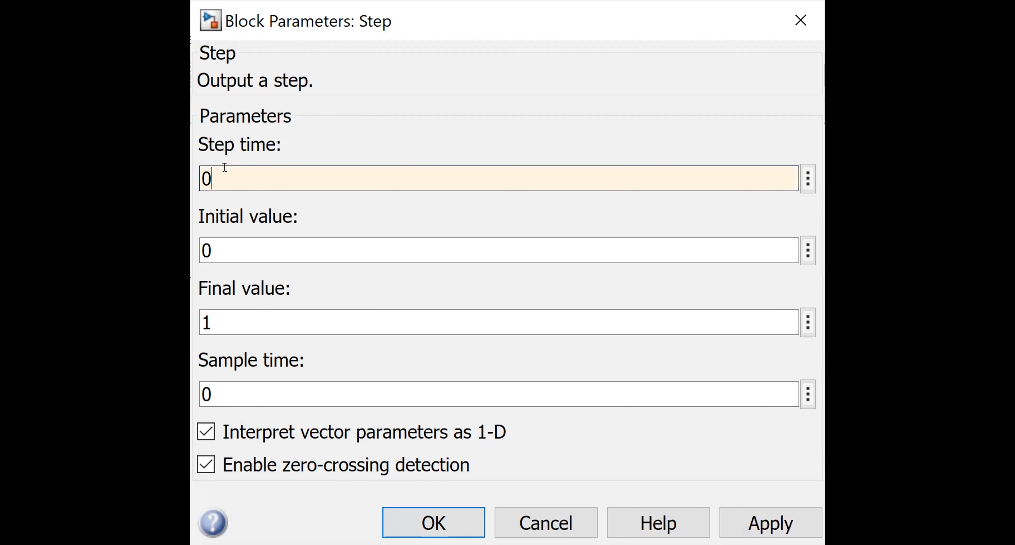
pyautogui.click(738, 521)
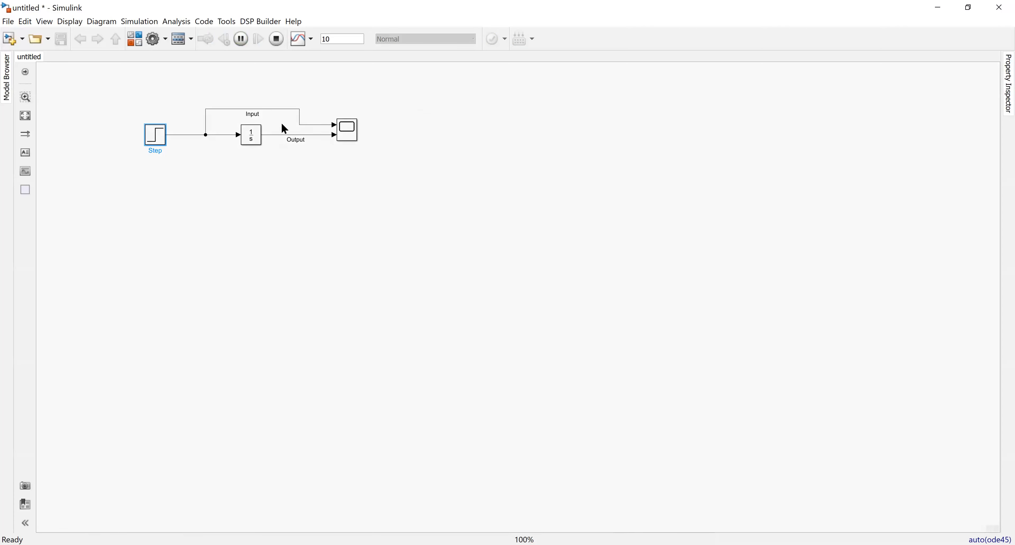
pyautogui.click(345, 132)
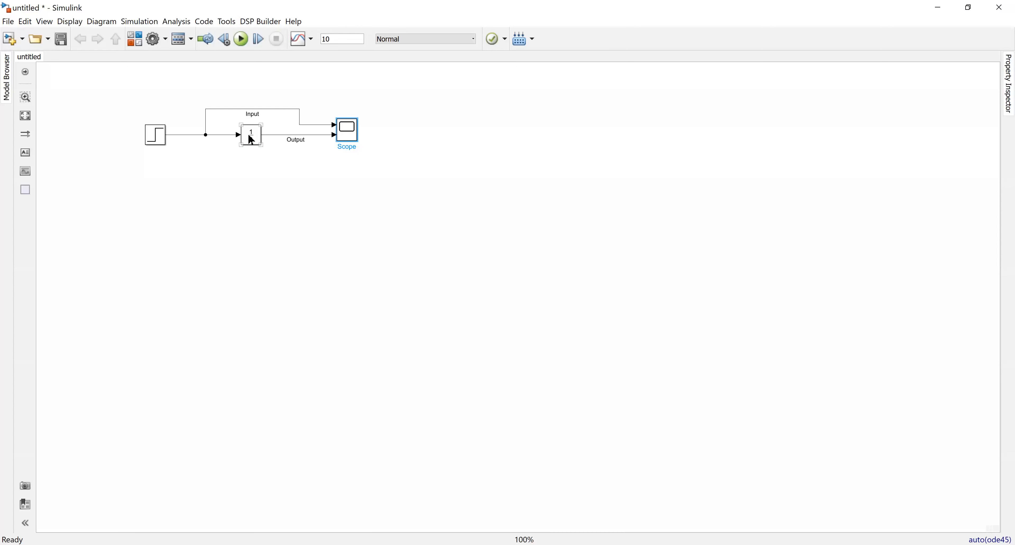
# - Set the Integrator's initial condition to 0 and rerun the simulation
pyautogui.click(251, 140)
pyautogui.doubleClick(251, 140)
pyautogui.doubleClick(315, 116)
pyautogui.write('0')
pyautogui.press('Return')
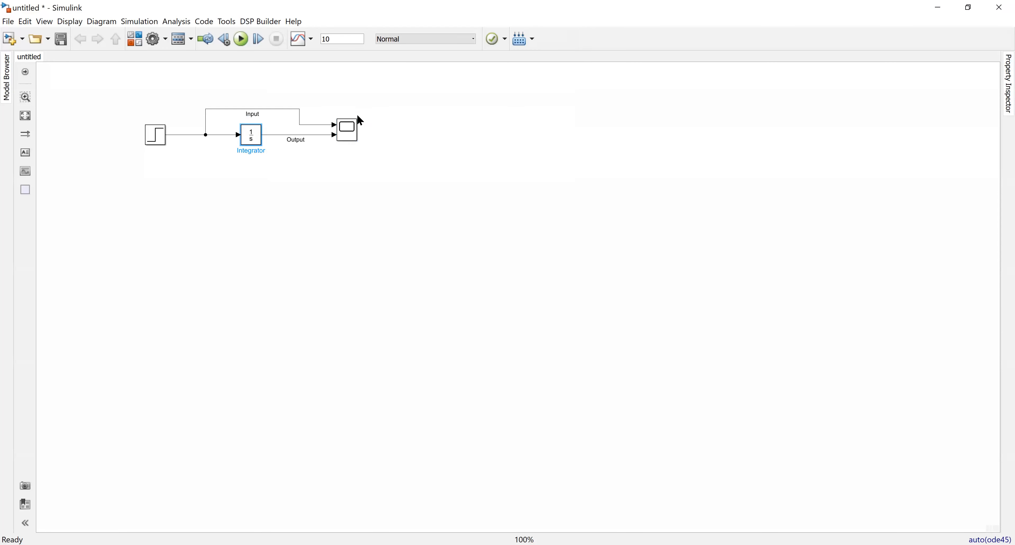
pyautogui.click(238, 38)
pyautogui.hotkey('ctrl', 's')
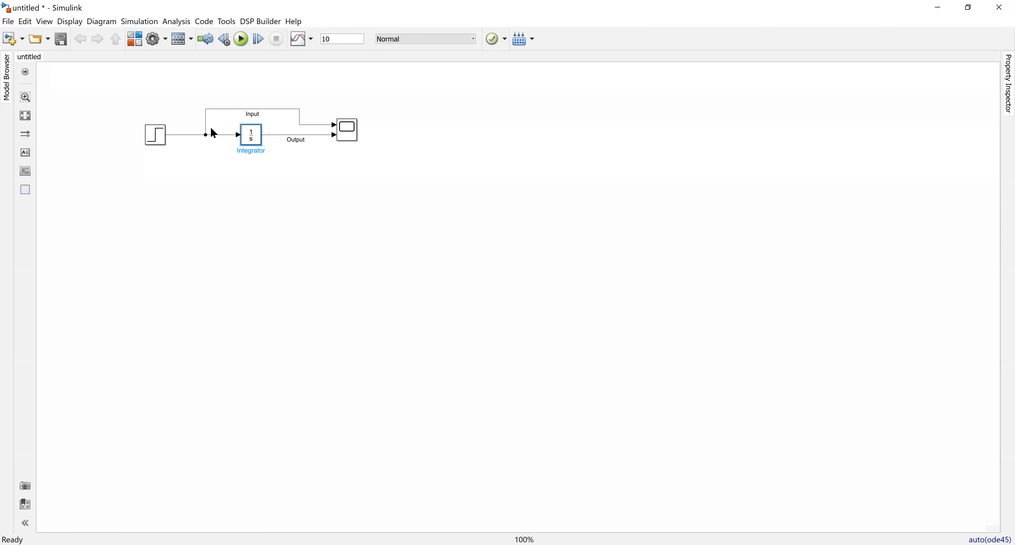
# - Replace the Integrator with a Derivative block from the Simulink Continuous library, connected between the Step and the Scope's second input
pyautogui.click(254, 142)
pyautogui.press('Delete')
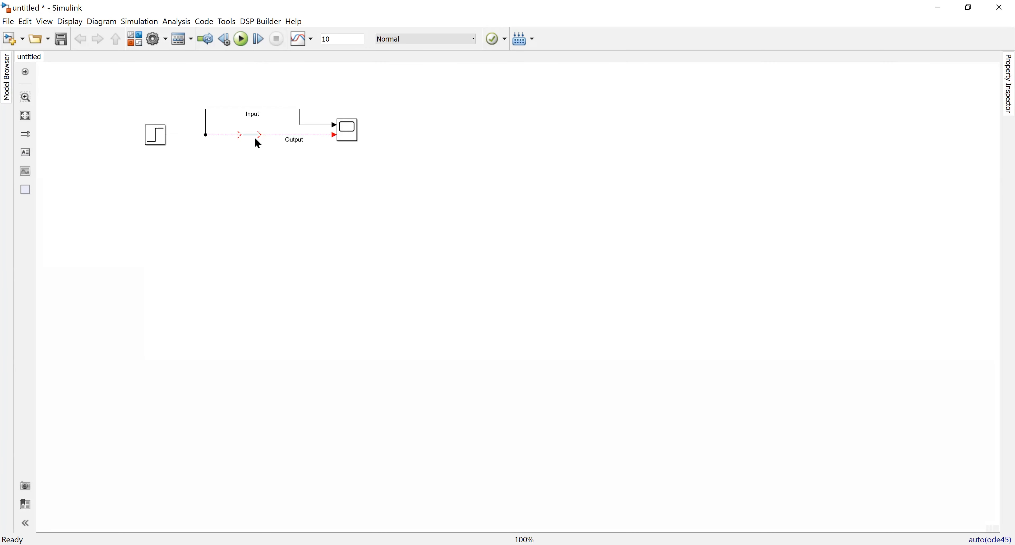
pyautogui.click(135, 39)
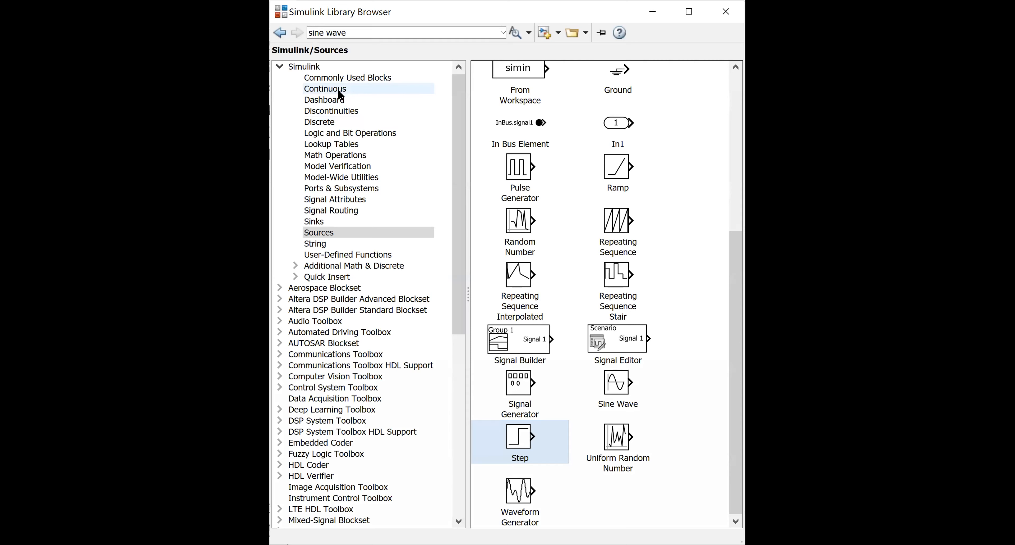
pyautogui.click(340, 89)
pyautogui.click(508, 77)
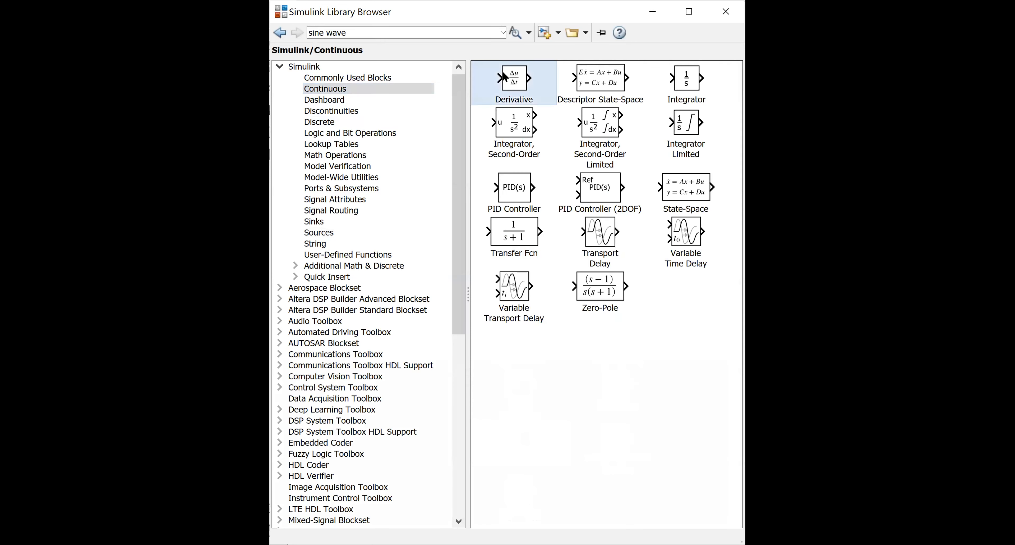
pyautogui.rightClick(504, 74)
pyautogui.click(582, 83)
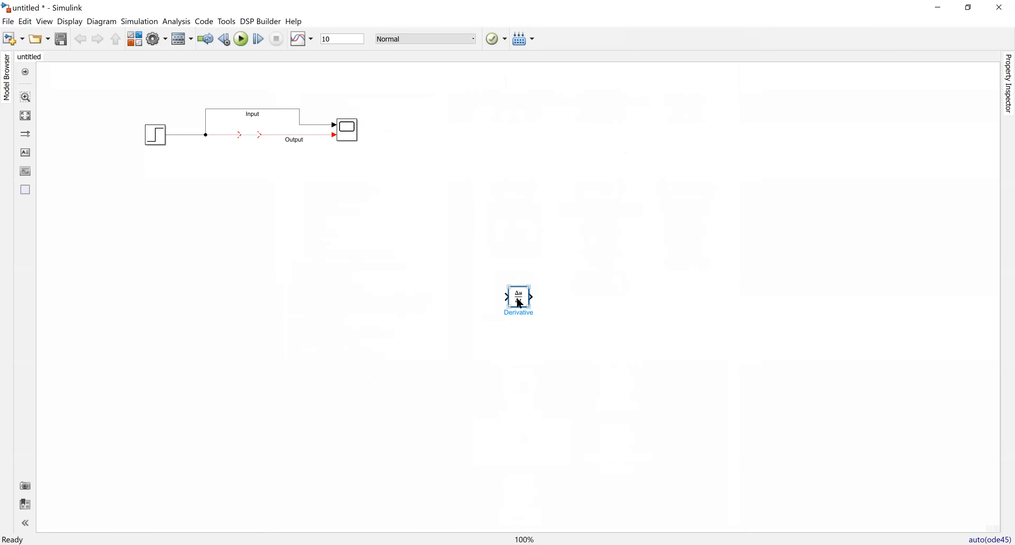
pyautogui.moveTo(516, 297); pyautogui.dragTo(248, 134)
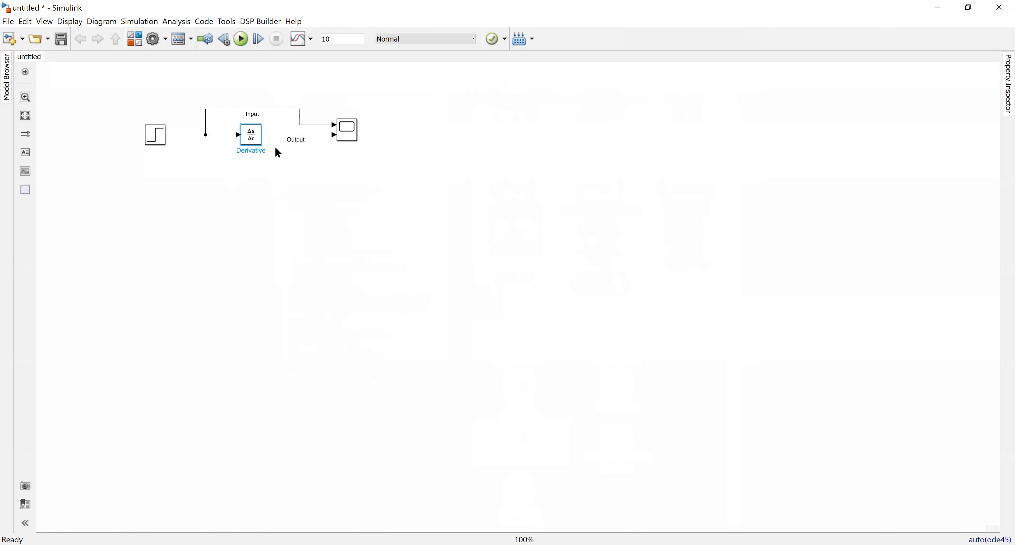
# - Set the Step block's step time to 2
pyautogui.doubleClick(159, 136)
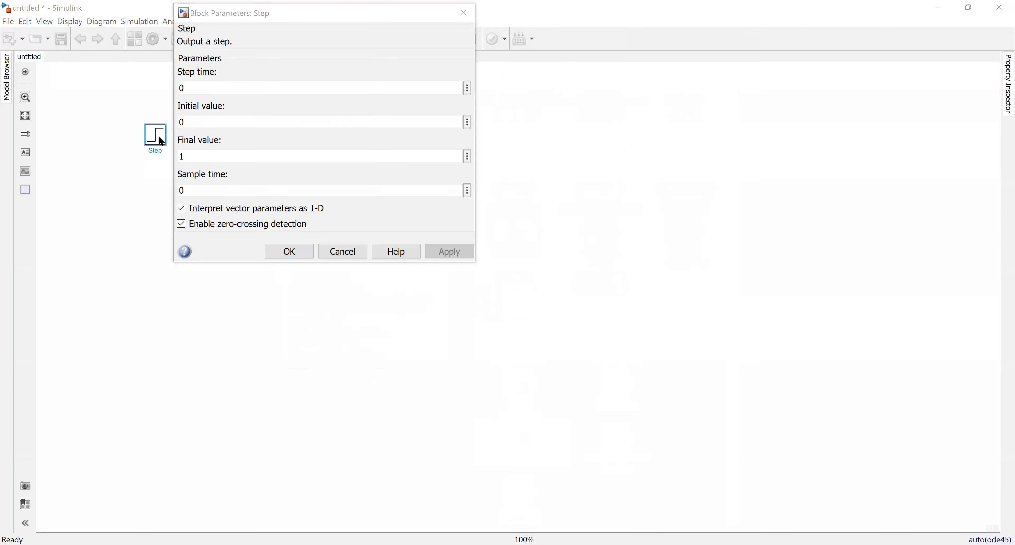
pyautogui.doubleClick(182, 88)
pyautogui.write('2')
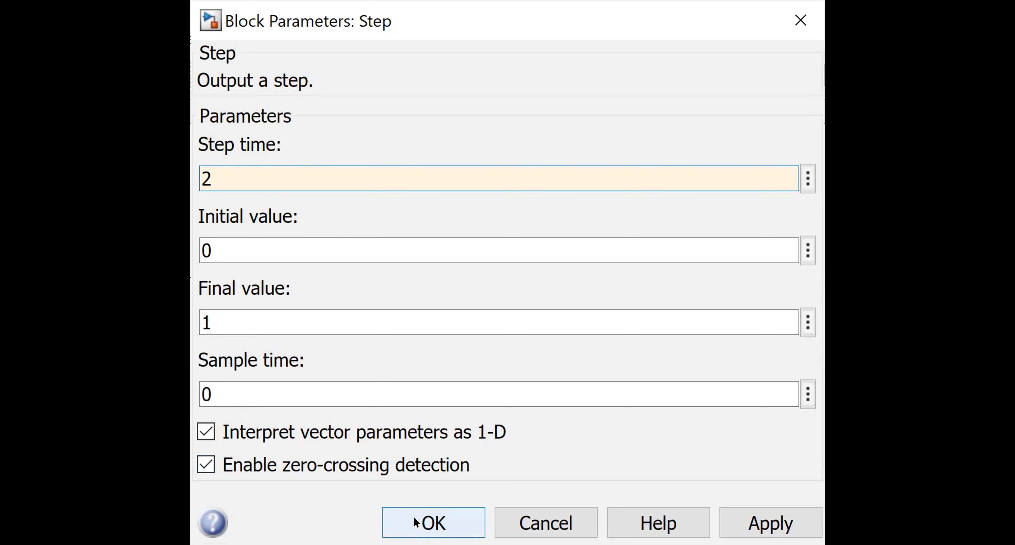
pyautogui.click(413, 516)
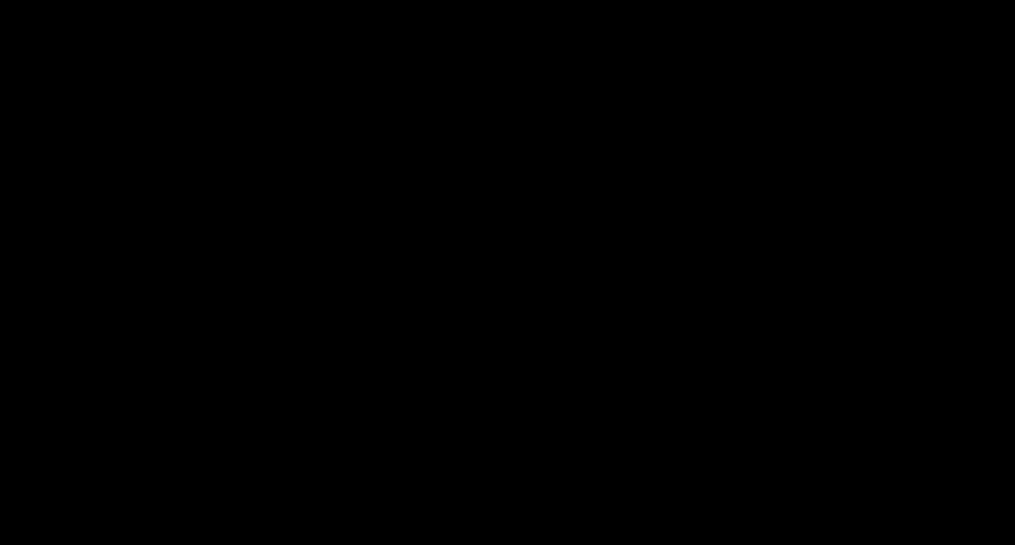